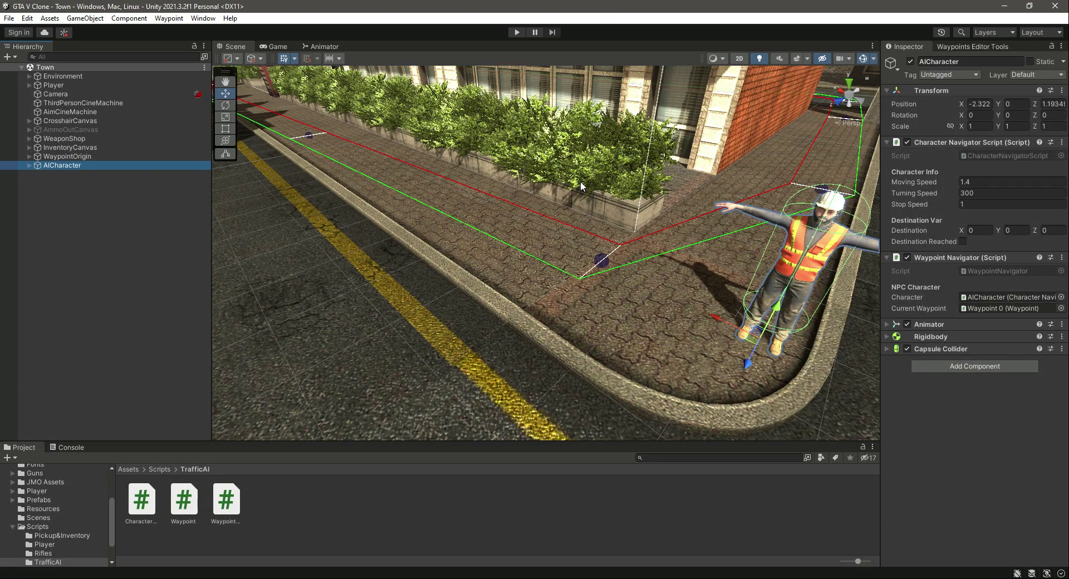
# Place the character model from the Prefabs/AiCharacters/2 folder into the Town scene on the sidewalk beside the hedge
pyautogui.moveTo(513, 229); pyautogui.dragTo(598, 289, button='right')
pyautogui.click(39, 501)
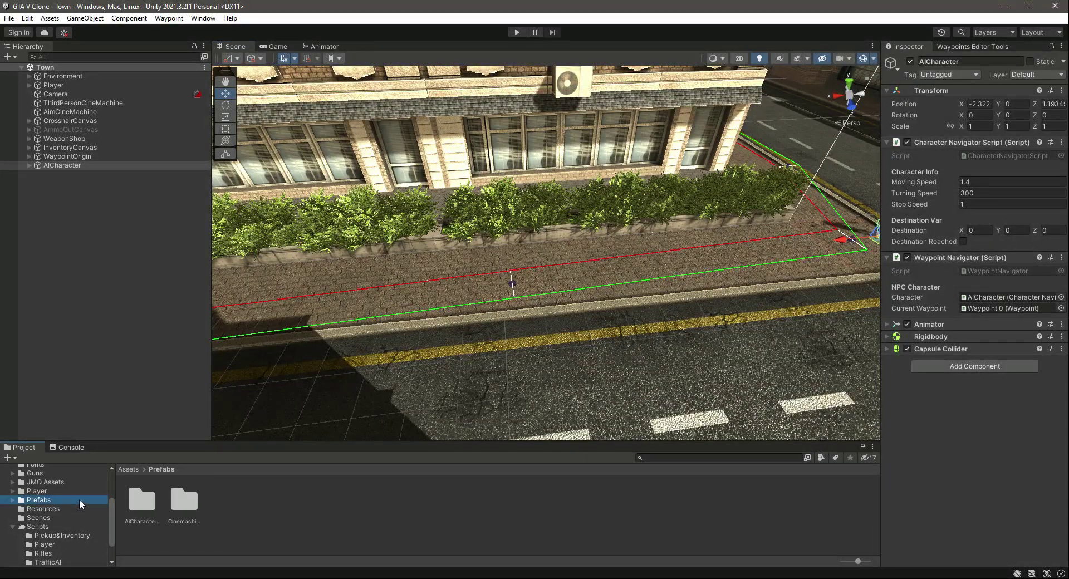
pyautogui.doubleClick(134, 501)
pyautogui.click(186, 501)
pyautogui.doubleClick(203, 499)
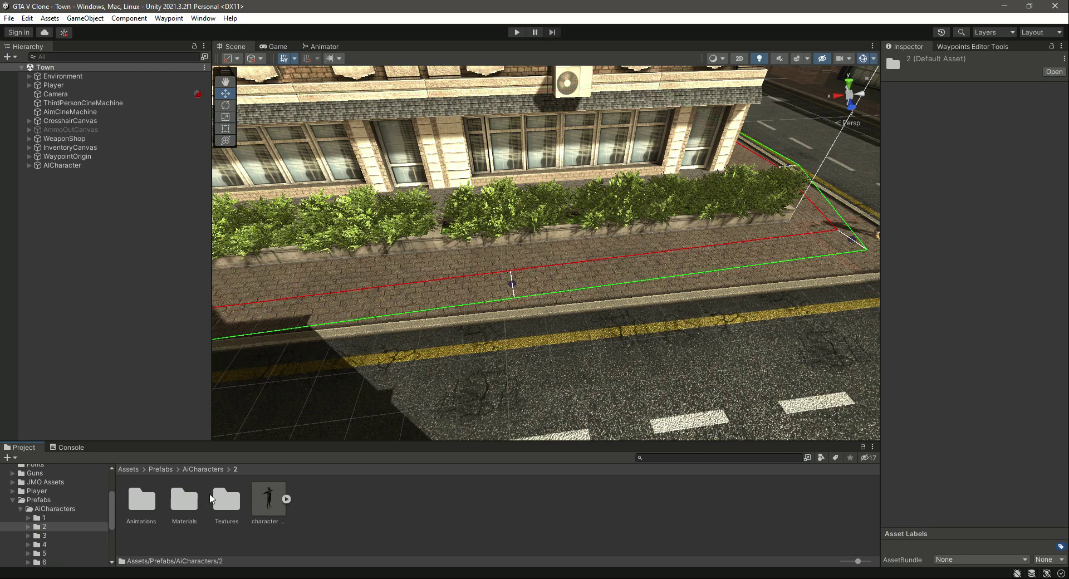
pyautogui.moveTo(269, 504); pyautogui.dragTo(335, 306)
# Move the character (2) object below AICharacter in the scene hierarchy and unpack its prefab completely
pyautogui.moveTo(462, 327)
pyautogui.mouseDown(button='right')
pyautogui.moveTo(353, 278)
pyautogui.moveTo(463, 306)
pyautogui.mouseUp(button='right')
pyautogui.press('w')
pyautogui.press('a')
pyautogui.keyDown('alt'); pyautogui.moveTo(463, 306); pyautogui.dragTo(644, 208); pyautogui.keyUp('alt')
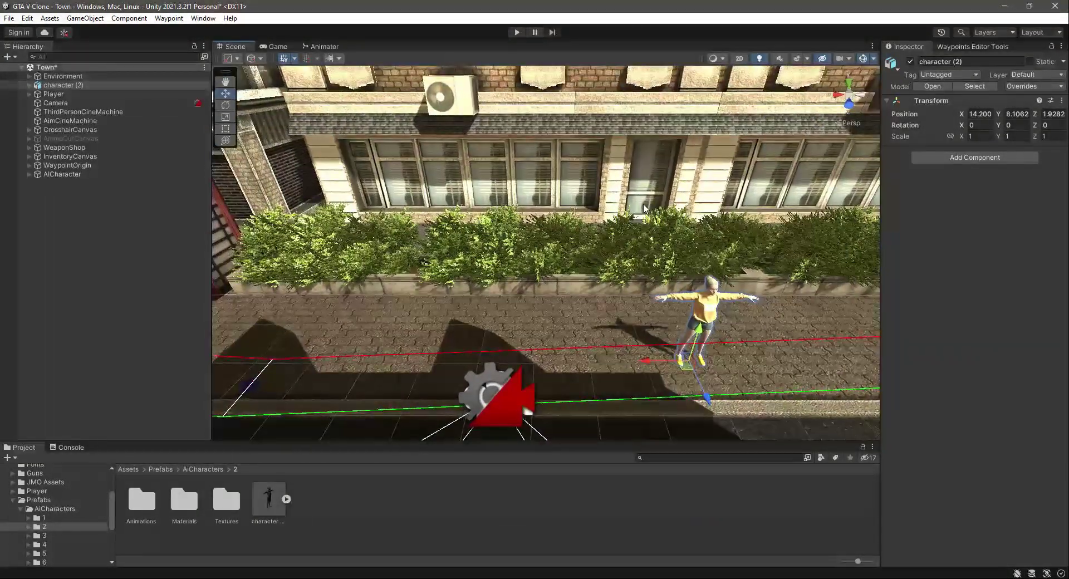
pyautogui.moveTo(78, 85); pyautogui.dragTo(106, 229)
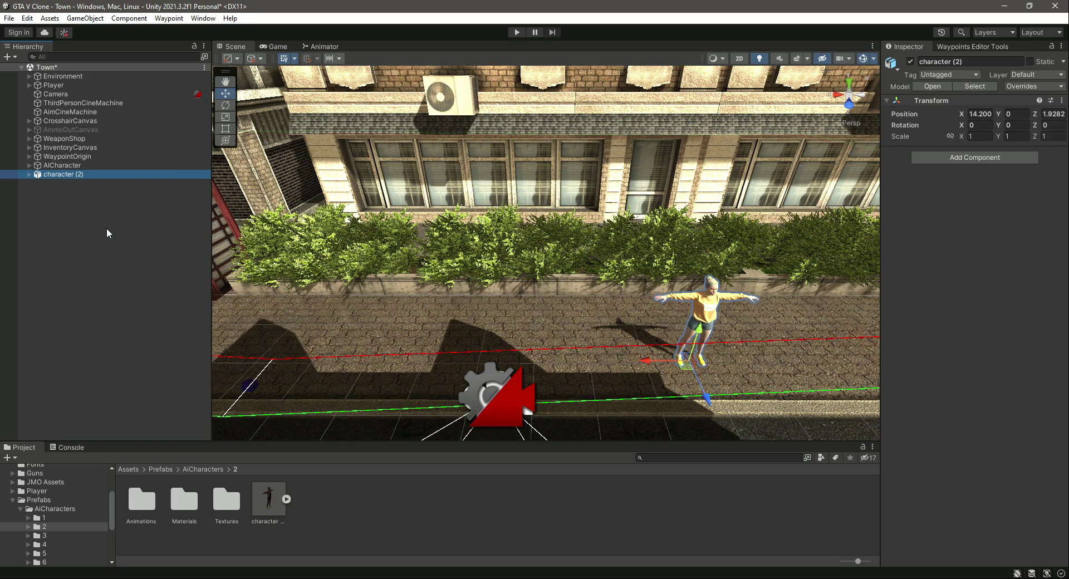
pyautogui.rightClick(61, 174)
pyautogui.moveTo(106, 309)
pyautogui.click(240, 358)
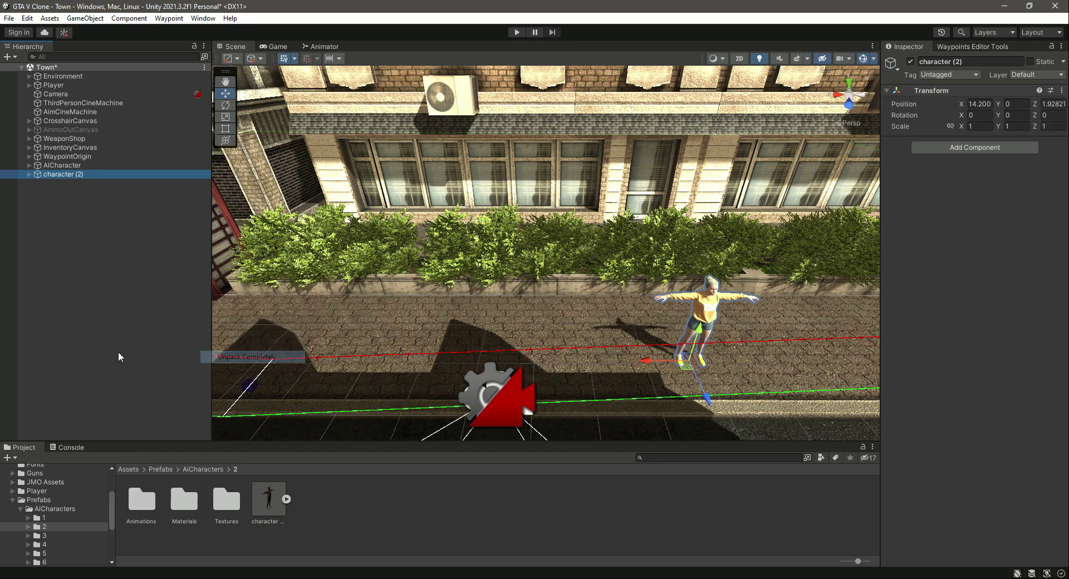
# Rename the character (2) object as AiCharacter1
pyautogui.click(958, 61)
pyautogui.write('A')
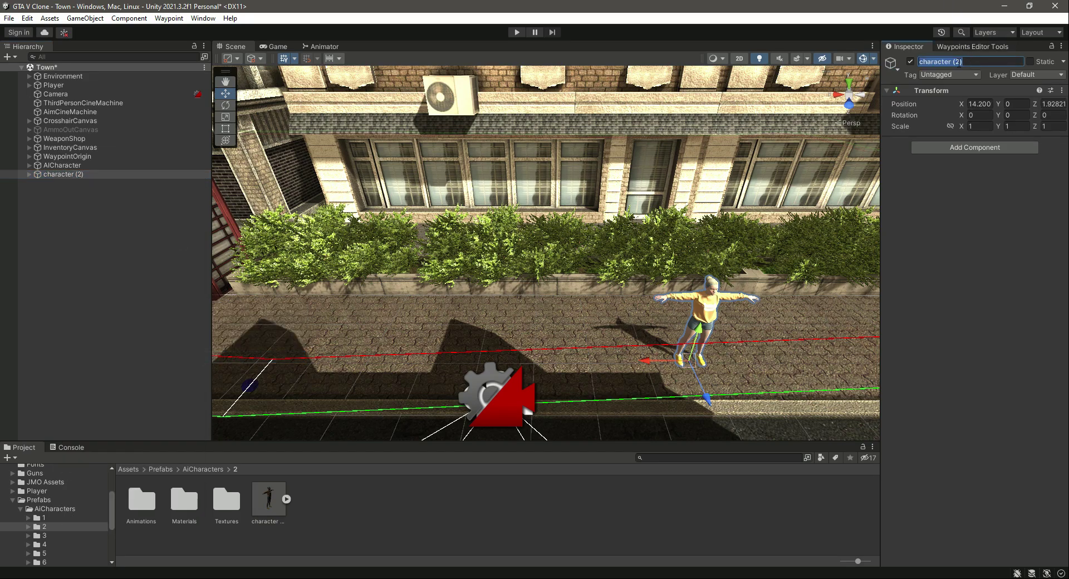
pyautogui.write('iChar')
pyautogui.press('Return')
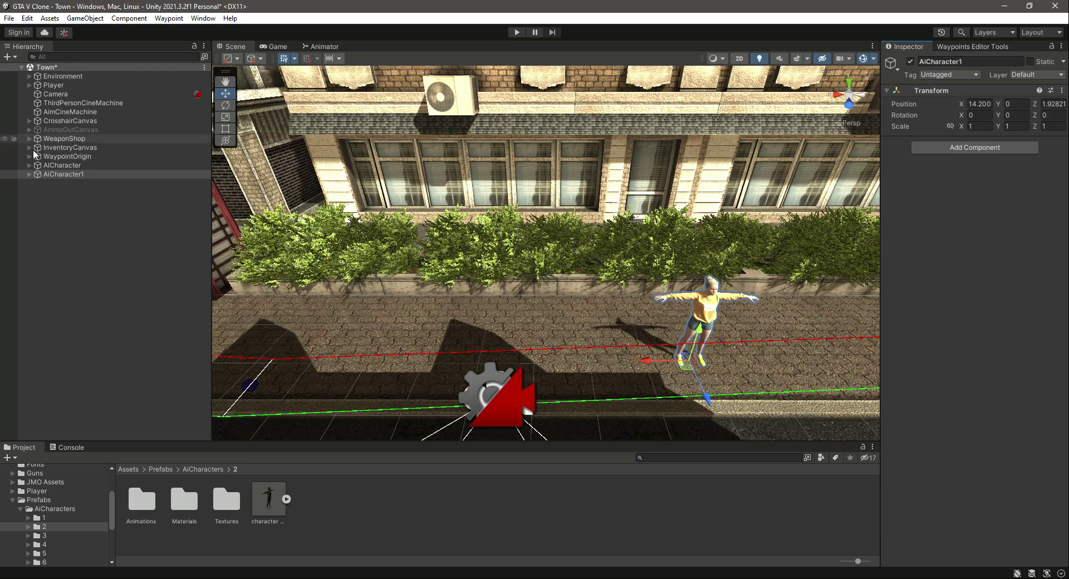
# Examine the child mesh and bone objects inside AiCharacter1
pyautogui.click(54, 174)
pyautogui.press('Right')
pyautogui.click(58, 182)
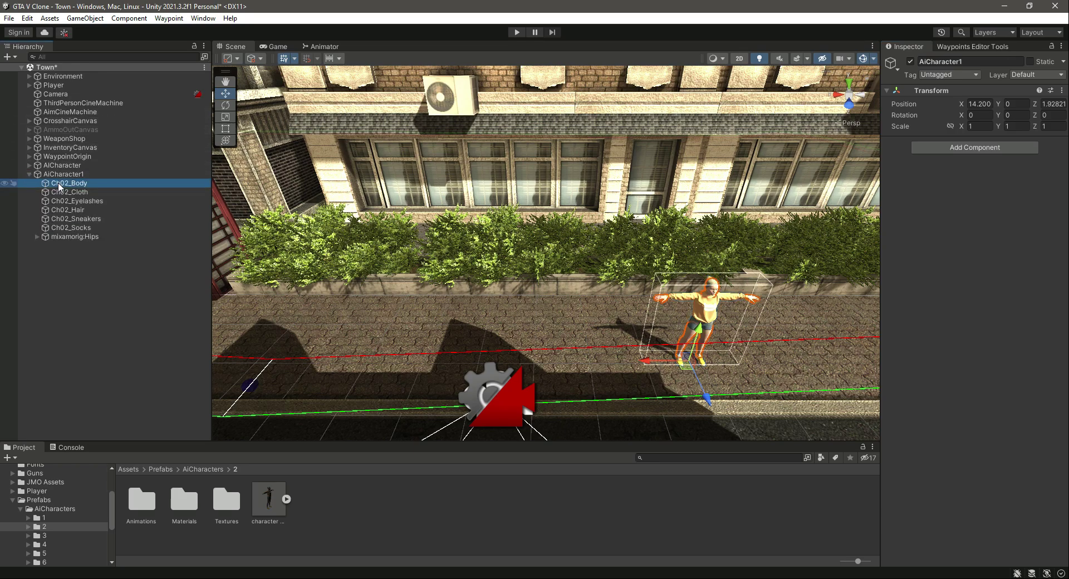
pyautogui.click(78, 236)
pyautogui.click(88, 192)
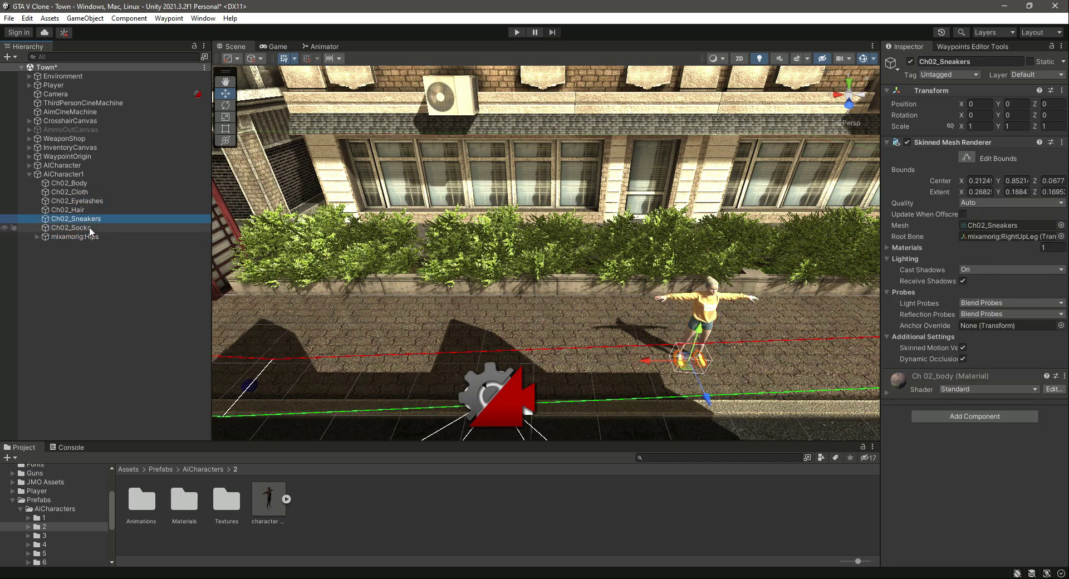
pyautogui.click(78, 237)
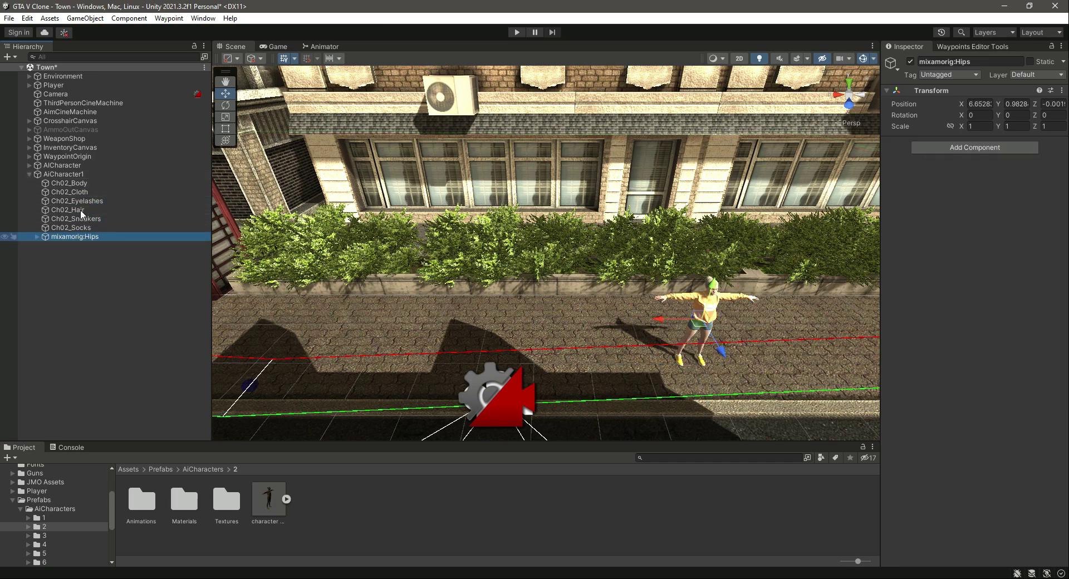
pyautogui.click(29, 174)
pyautogui.click(58, 174)
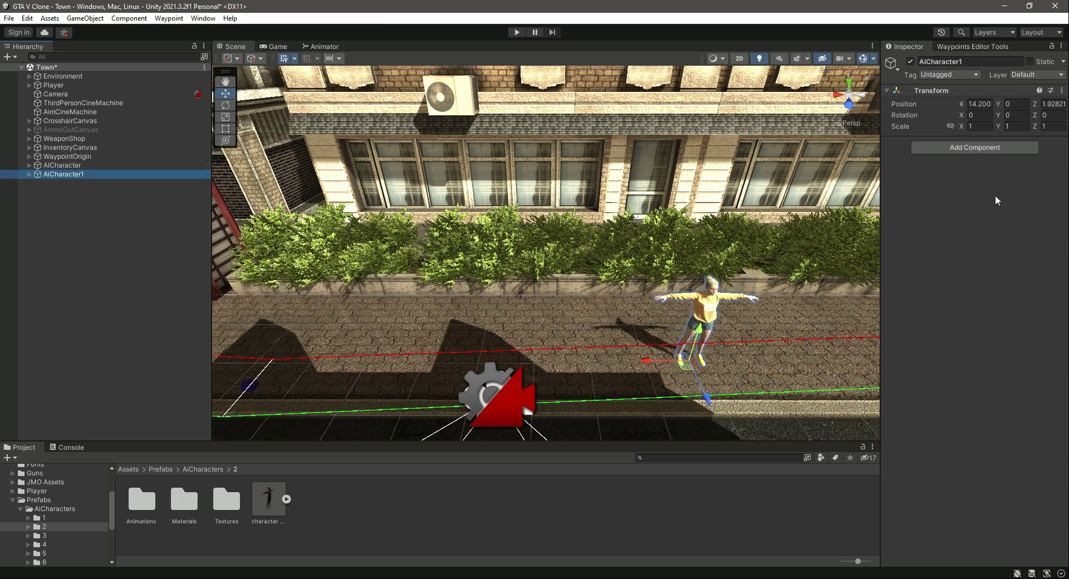
# Add an Animator component to AiCharacter1 and show its settings
pyautogui.click(972, 147)
pyautogui.write('anima')
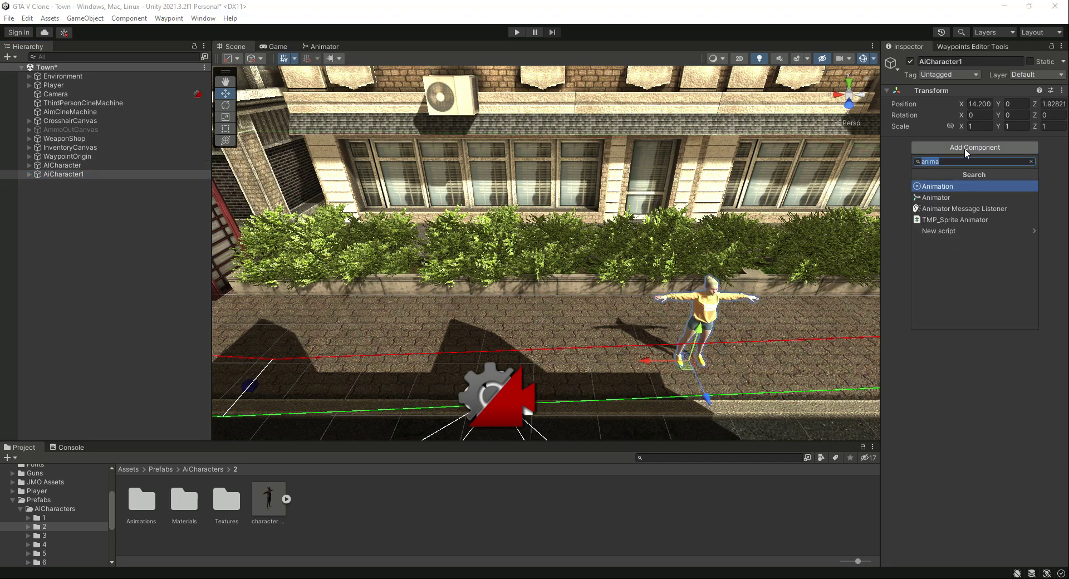
pyautogui.press('Down')
pyautogui.press('Return')
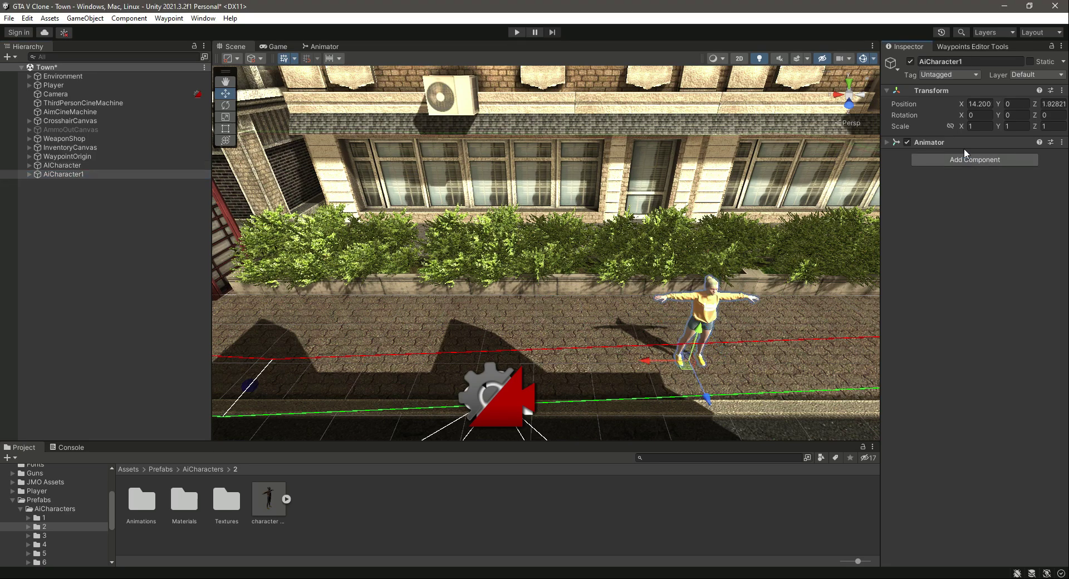
pyautogui.click(885, 142)
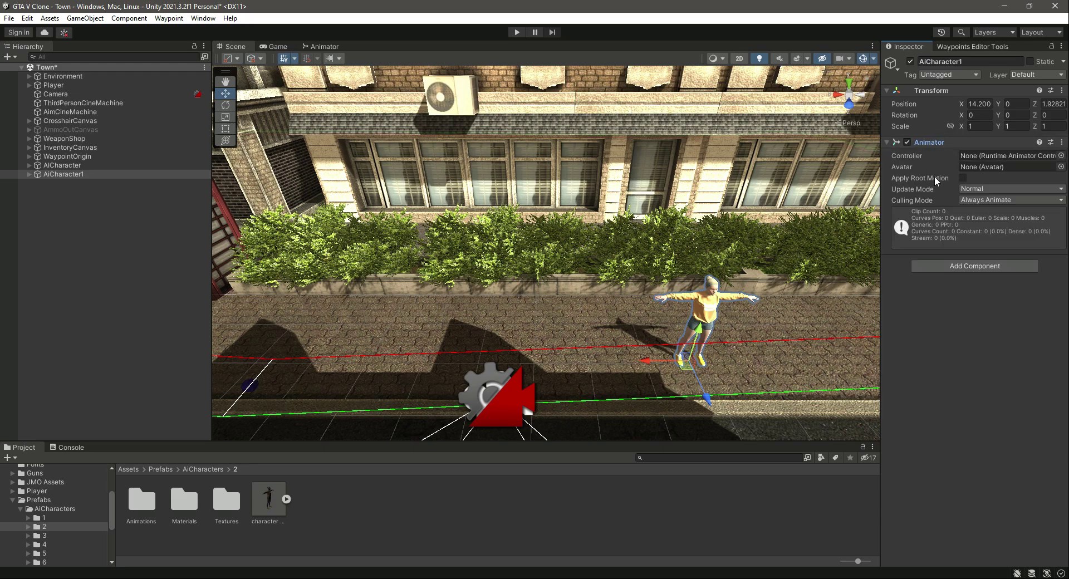
# Inspect the sub-assets of the character model in the AiCharacters/2 folder
pyautogui.click(287, 499)
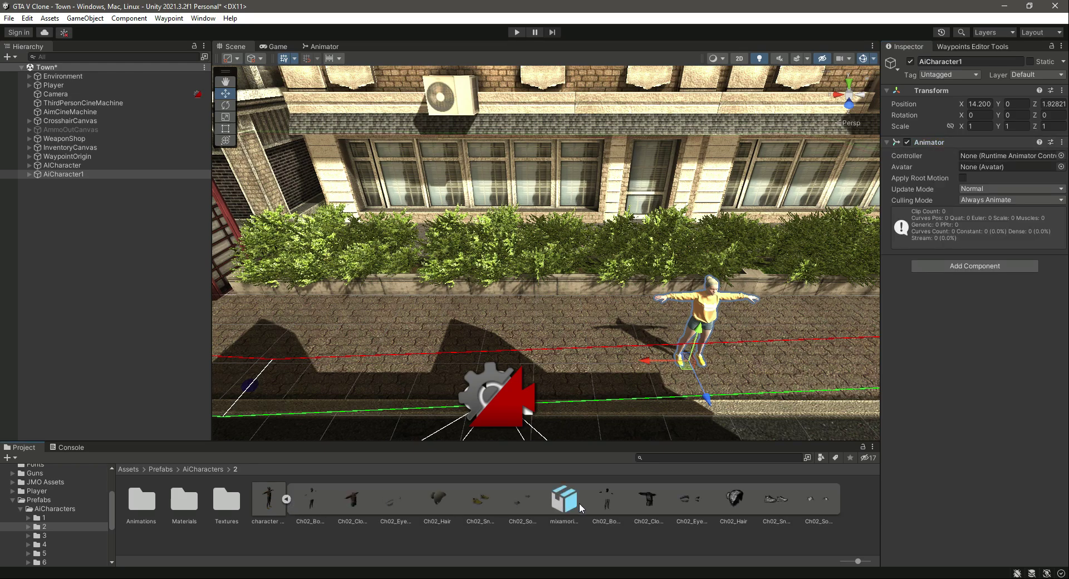
pyautogui.click(287, 499)
pyautogui.click(272, 500)
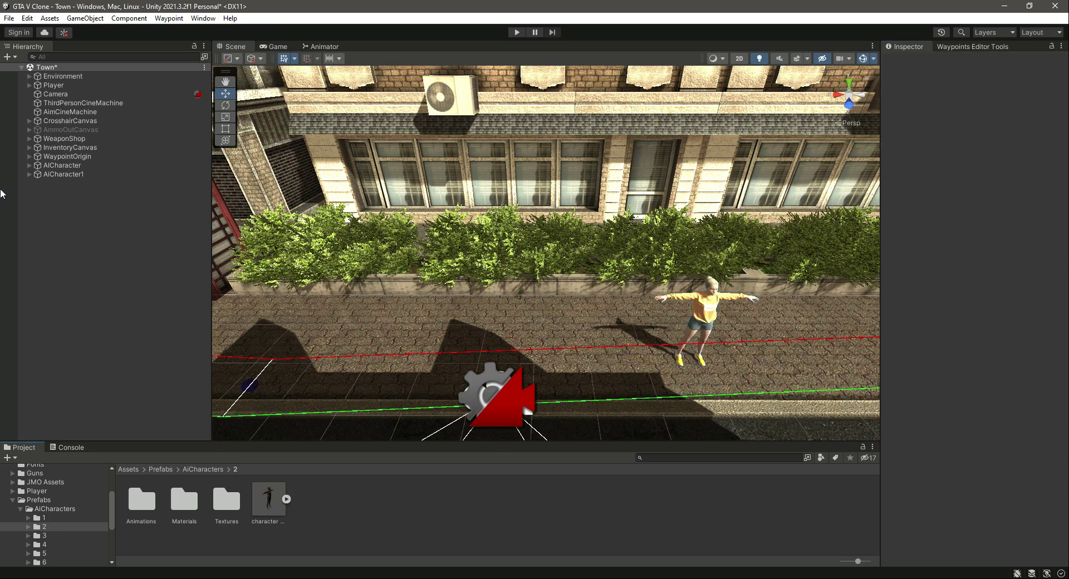
# Add a Rigidbody component to AiCharacter1 and show its settings
pyautogui.click(66, 174)
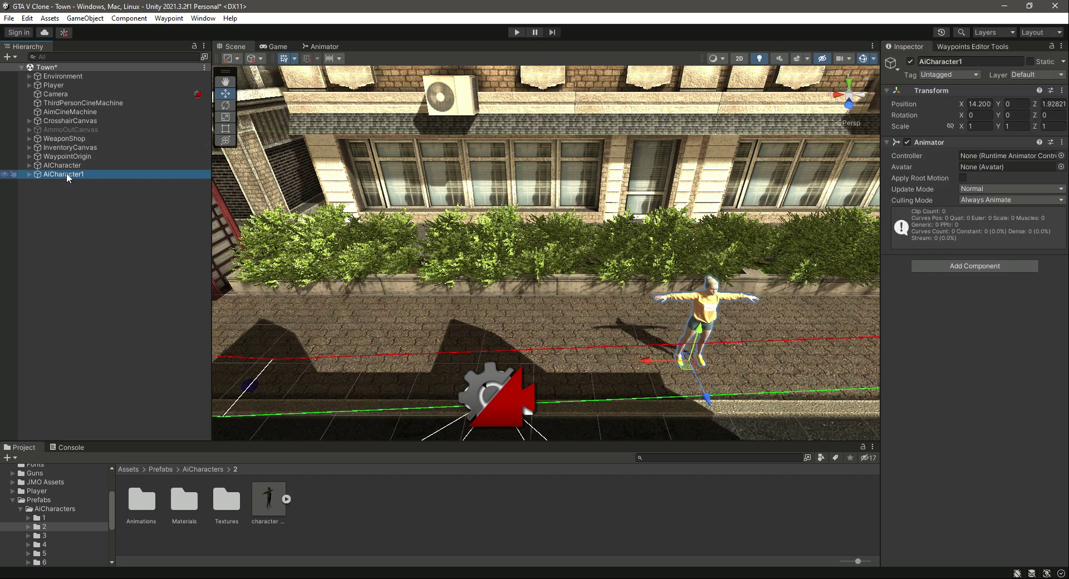
pyautogui.click(886, 143)
pyautogui.click(967, 159)
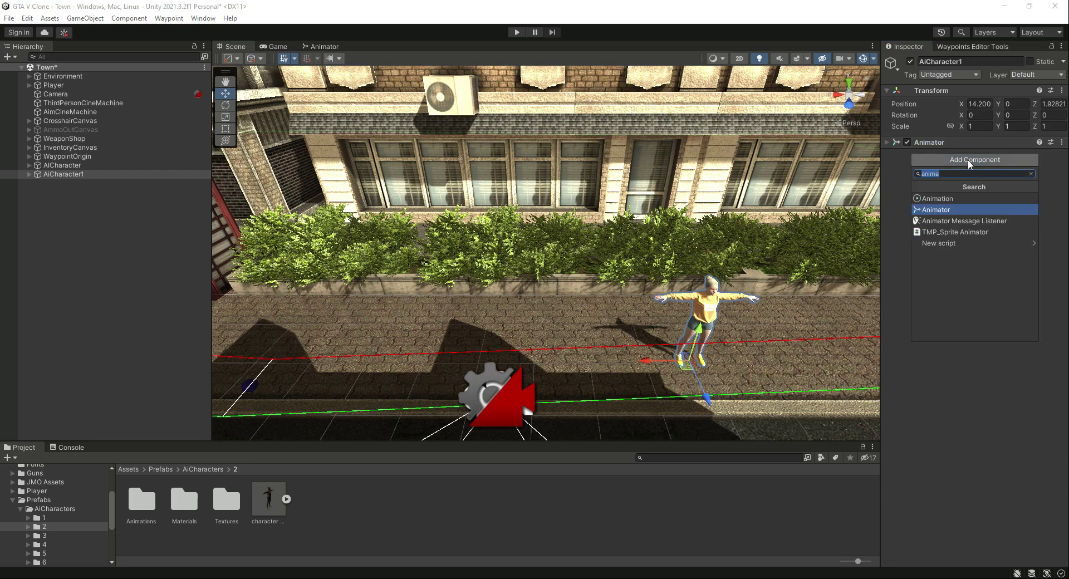
pyautogui.write('rigid')
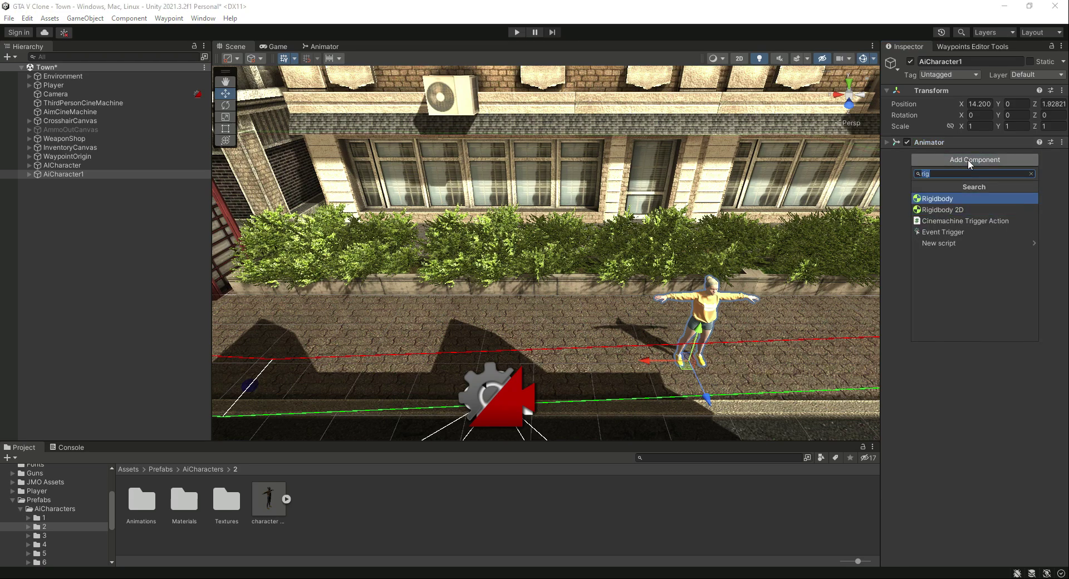
pyautogui.press('Return')
pyautogui.click(886, 156)
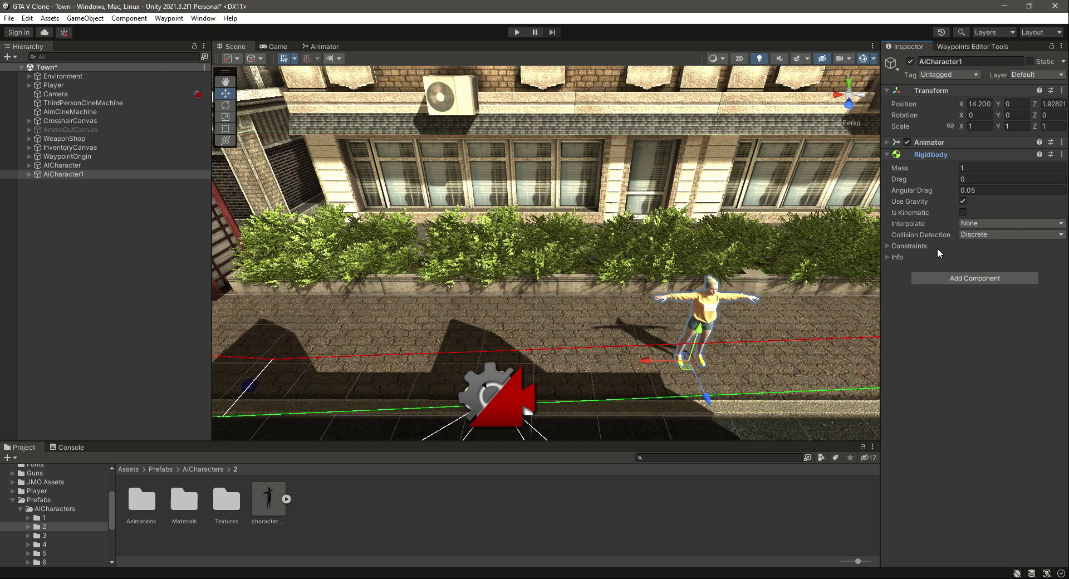
# Copy the Rigidbody component of AICharacter, paste its values into AiCharacter1's Rigidbody, and check the freeze constraints
pyautogui.click(71, 167)
pyautogui.moveTo(348, 275); pyautogui.dragTo(517, 234, button='right')
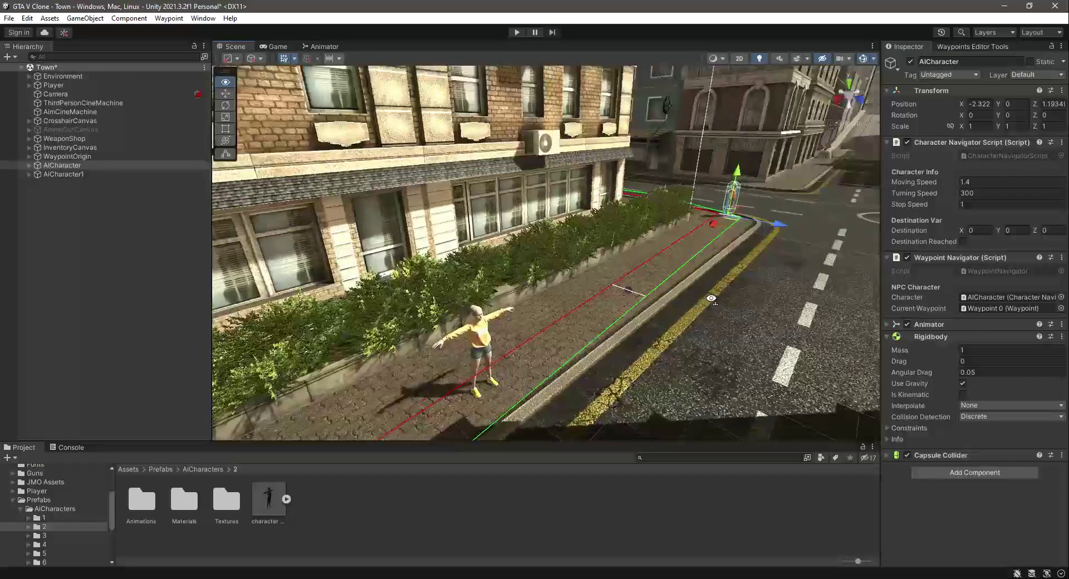
pyautogui.click(1062, 337)
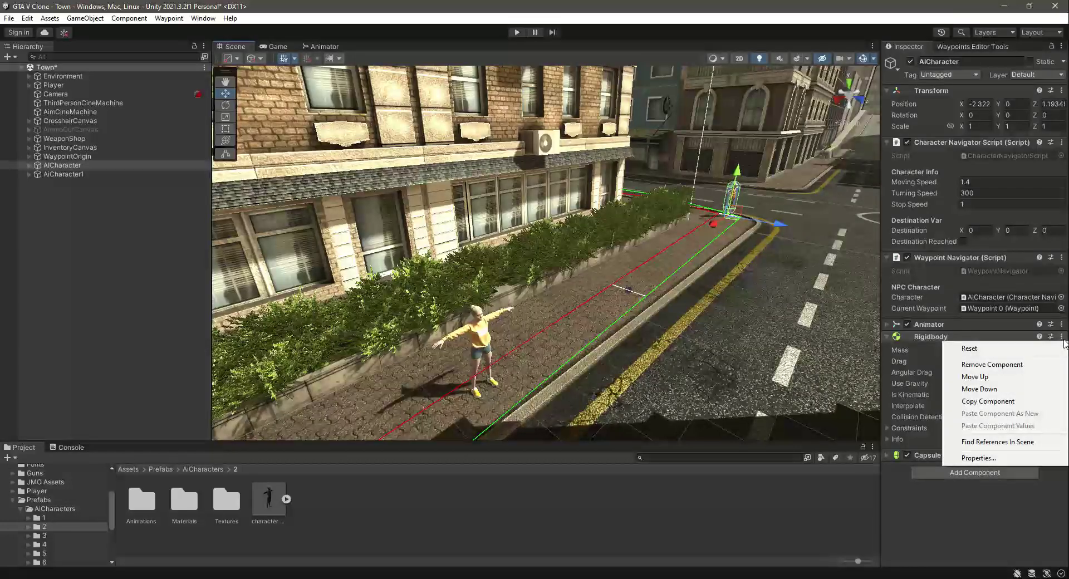
pyautogui.click(963, 402)
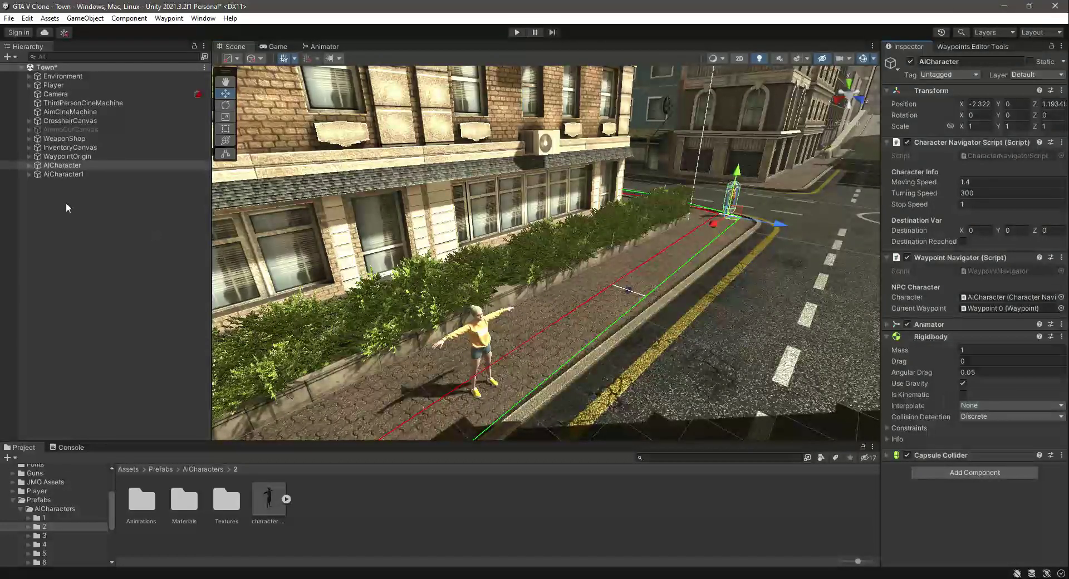
pyautogui.click(63, 175)
pyautogui.click(1062, 155)
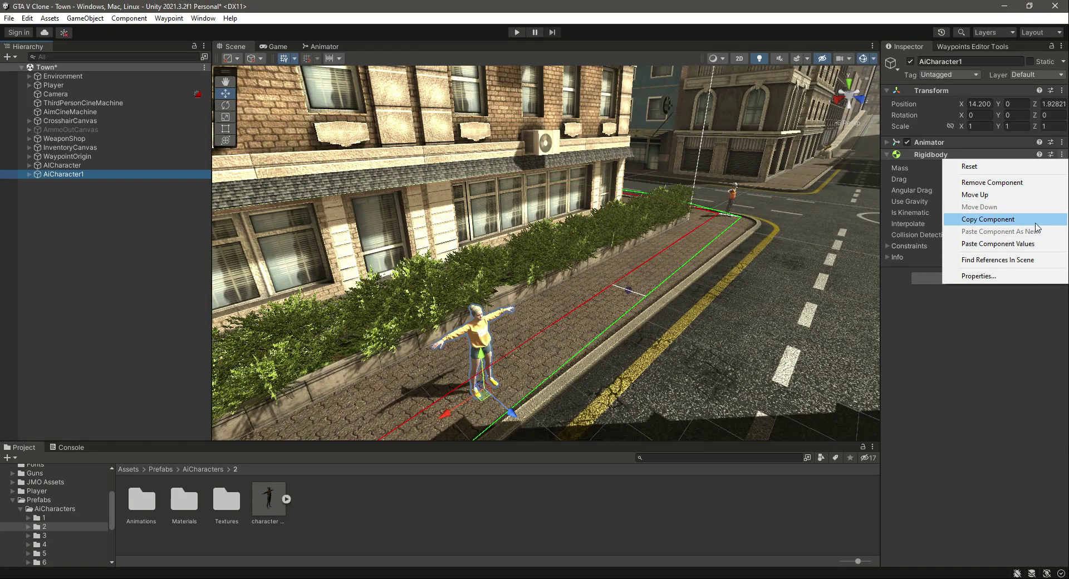
pyautogui.click(979, 245)
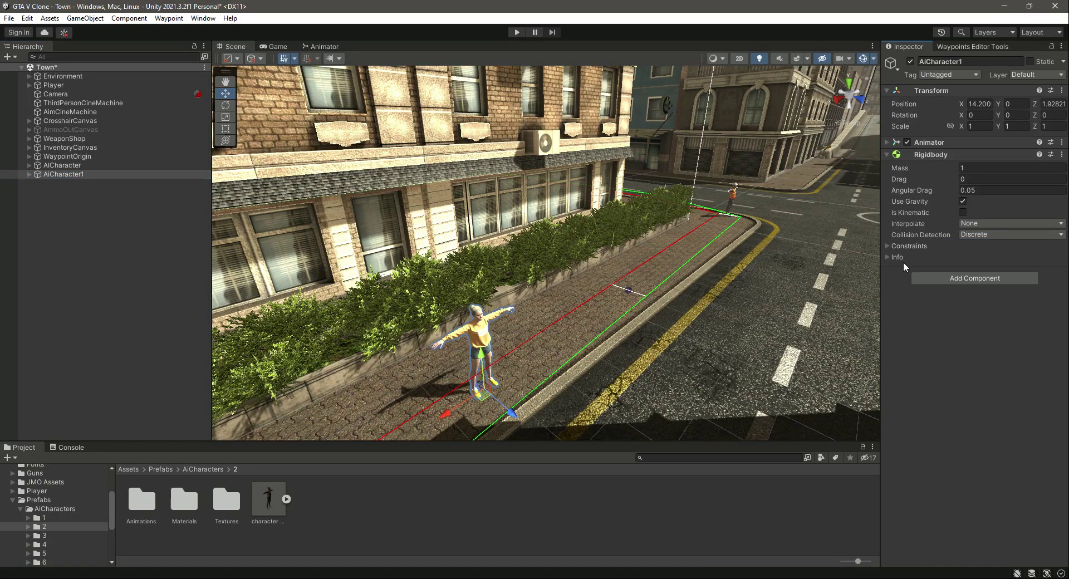
pyautogui.click(886, 246)
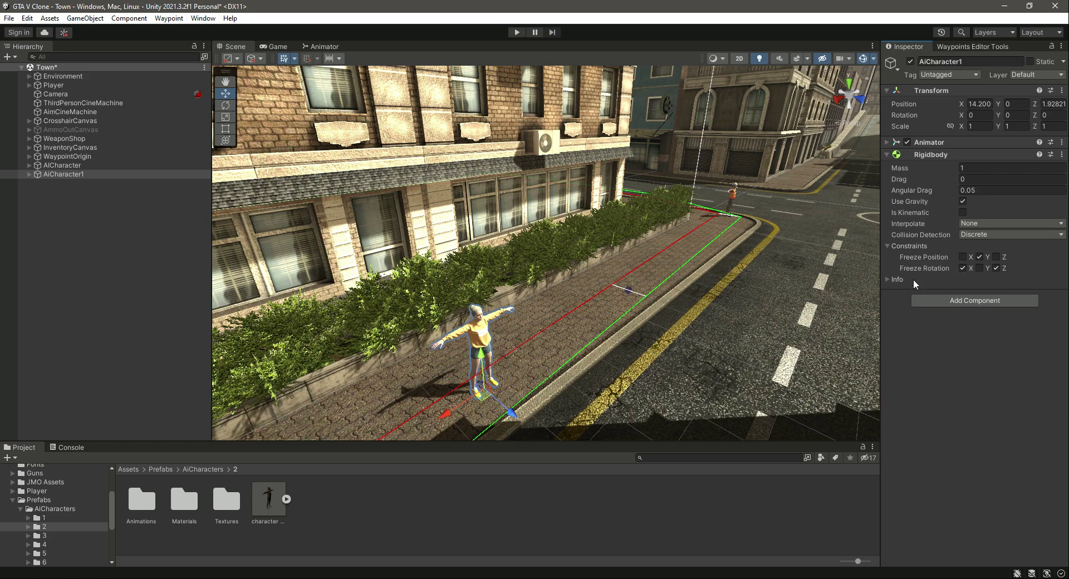
pyautogui.click(887, 245)
# Add a Capsule Collider component to AiCharacter1
pyautogui.click(78, 175)
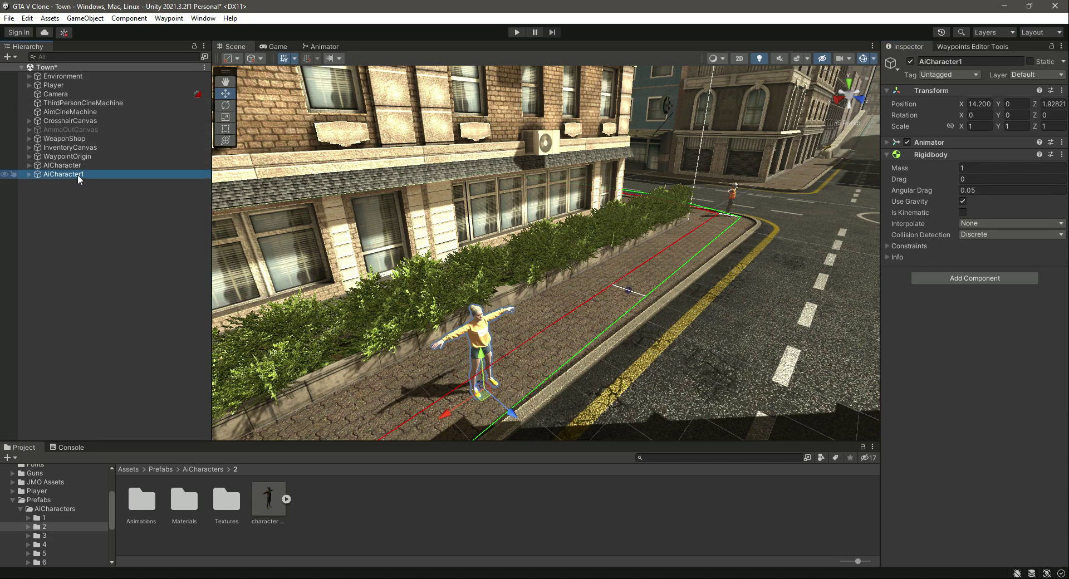
pyautogui.click(947, 277)
pyautogui.write('caps')
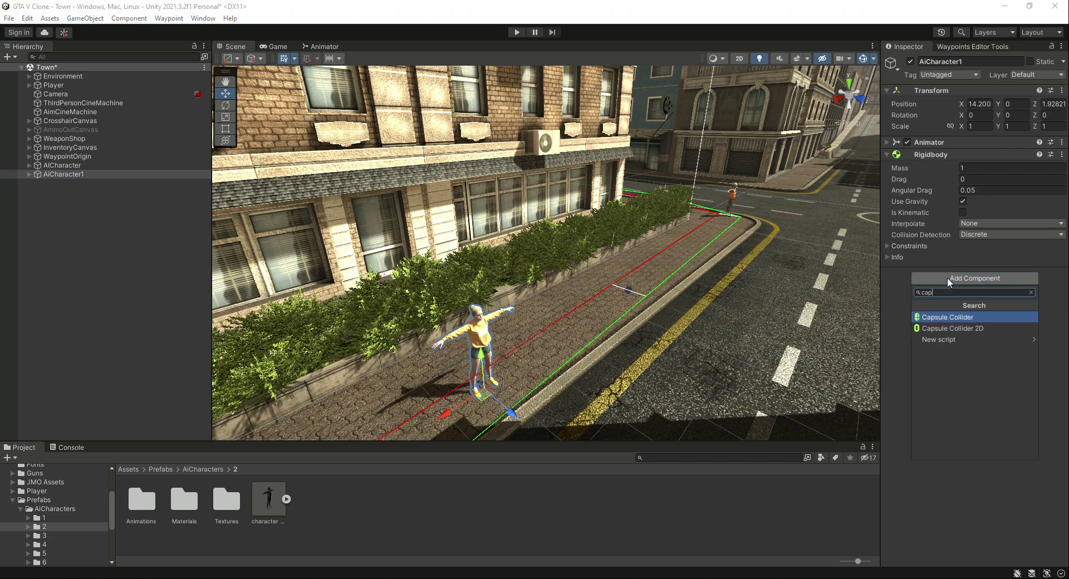
pyautogui.press('Return')
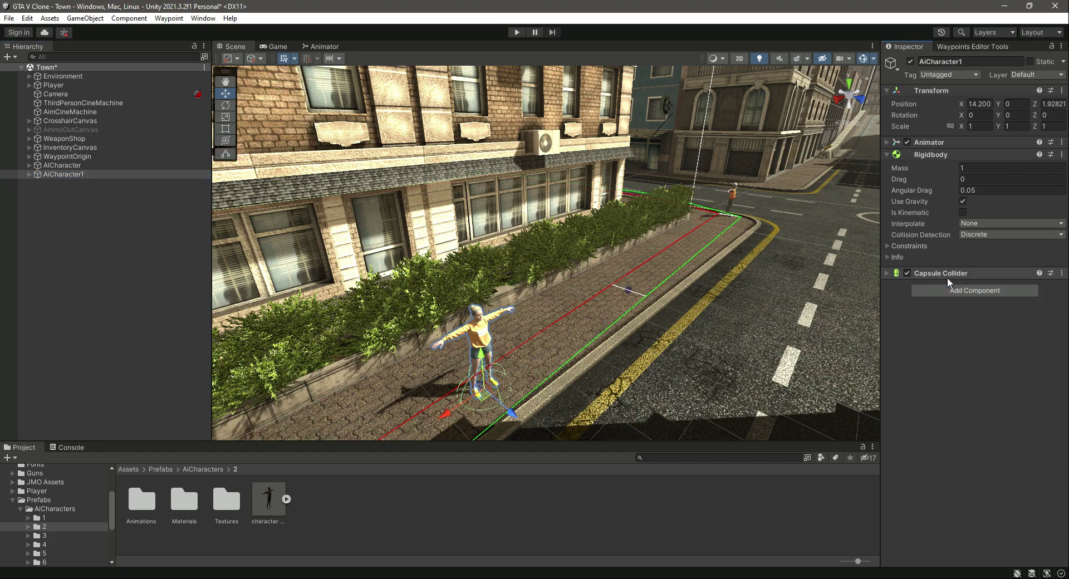
# Set the Y center of AiCharacter1's Capsule Collider to 1
pyautogui.click(888, 273)
pyautogui.moveTo(626, 277); pyautogui.dragTo(616, 328, button='right')
pyautogui.press('w')
pyautogui.press('s')
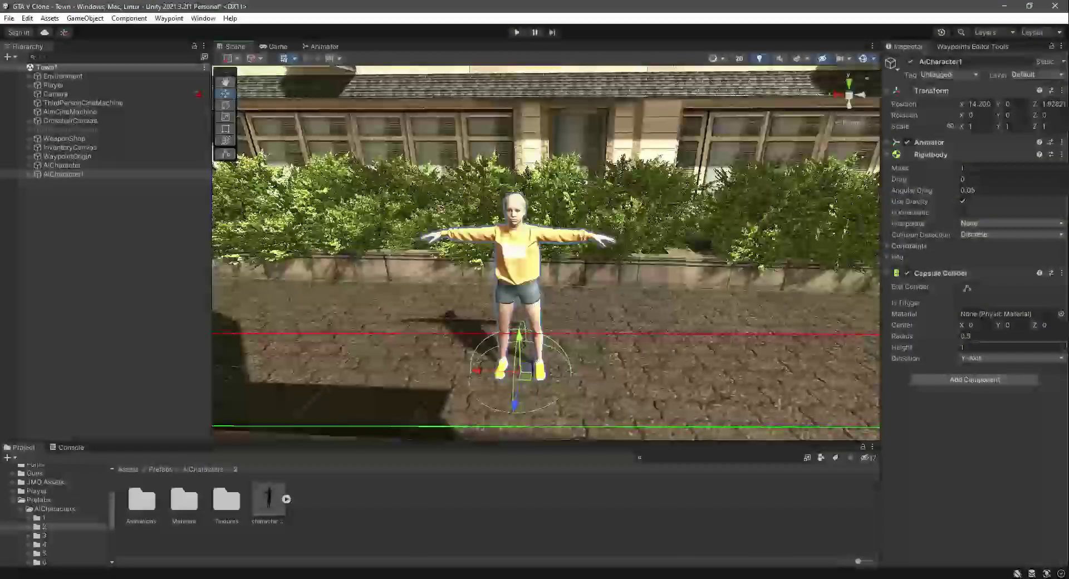
pyautogui.click(1013, 324)
pyautogui.write('1')
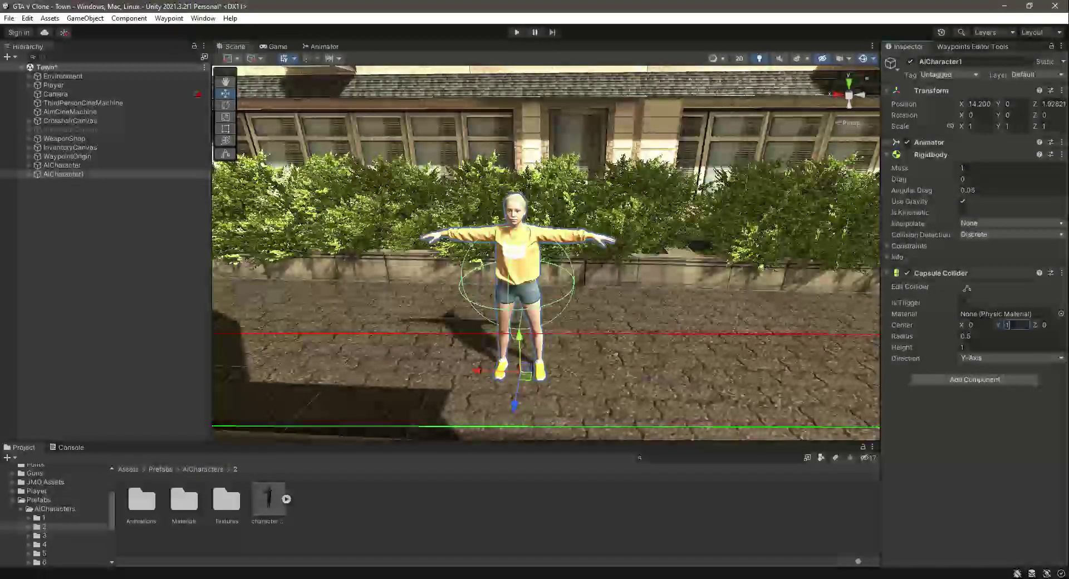
# Set the Capsule Collider's height to 1.7 and its radius to 0.3
pyautogui.click(998, 344)
pyautogui.write('1.5')
pyautogui.press('BackSpace')
pyautogui.write('7')
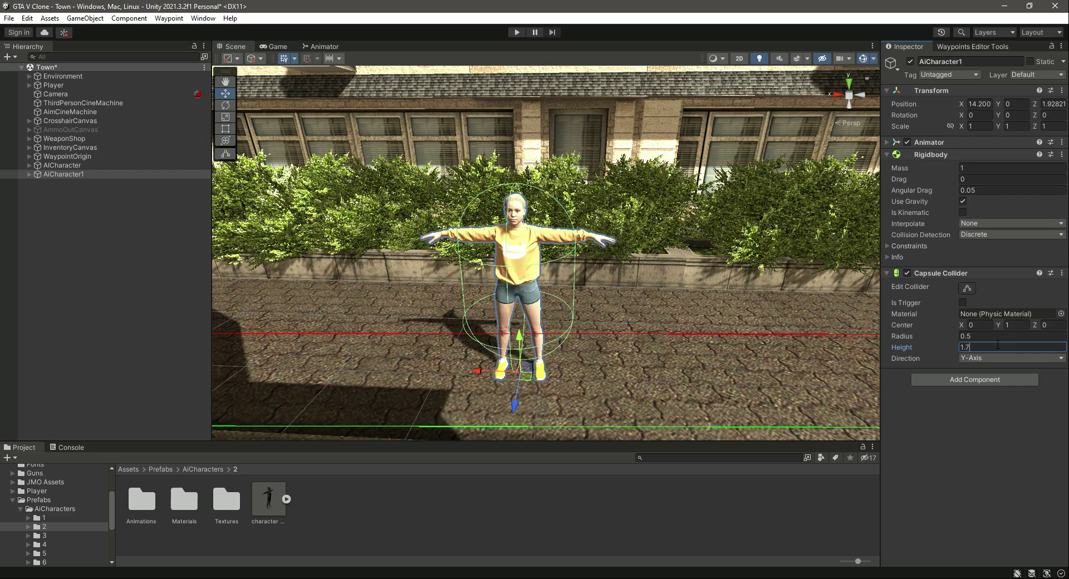
pyautogui.click(978, 336)
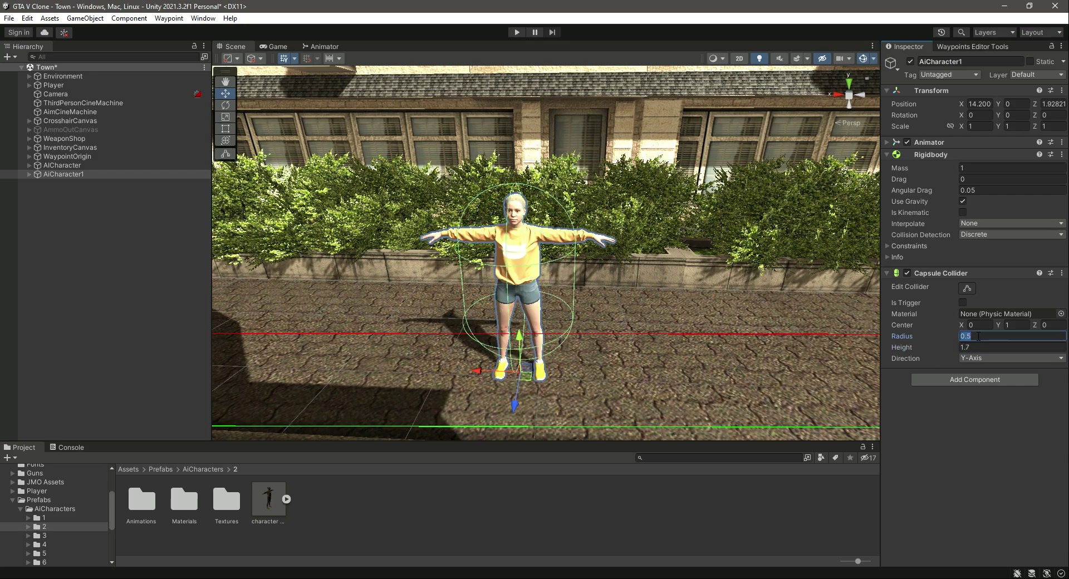
pyautogui.write('0.3')
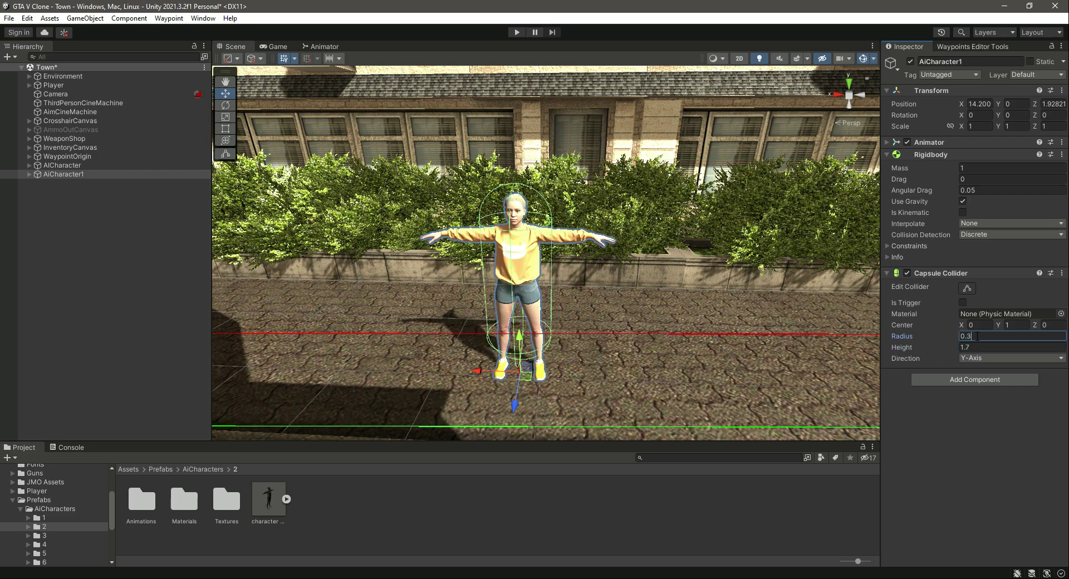
pyautogui.click(888, 273)
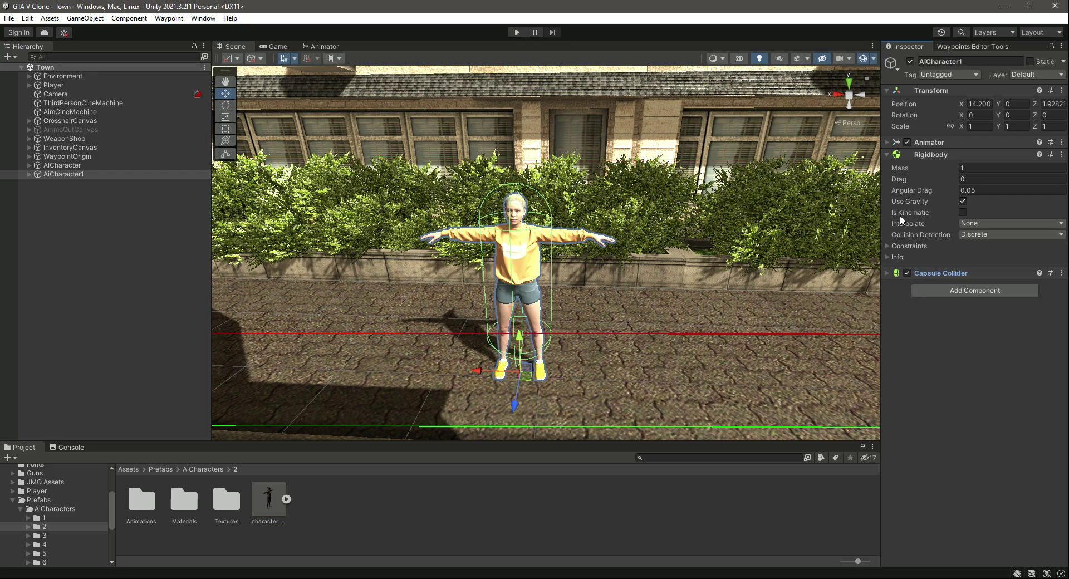
# Attach the CharacterNavigatorScript from the Scripts/TrafficAI folder to AiCharacter1
pyautogui.click(885, 153)
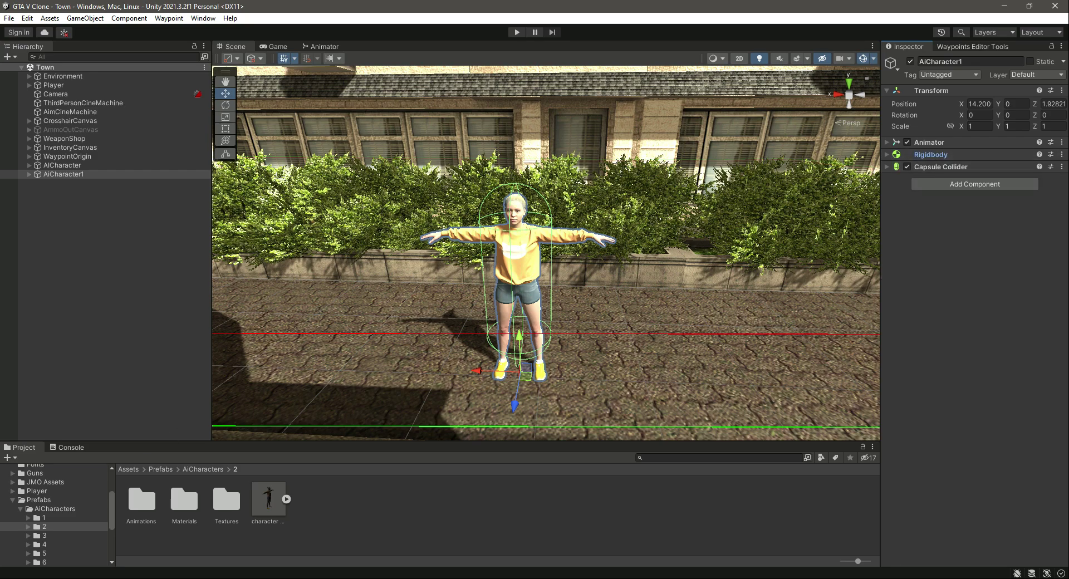
pyautogui.click(21, 509)
pyautogui.click(13, 500)
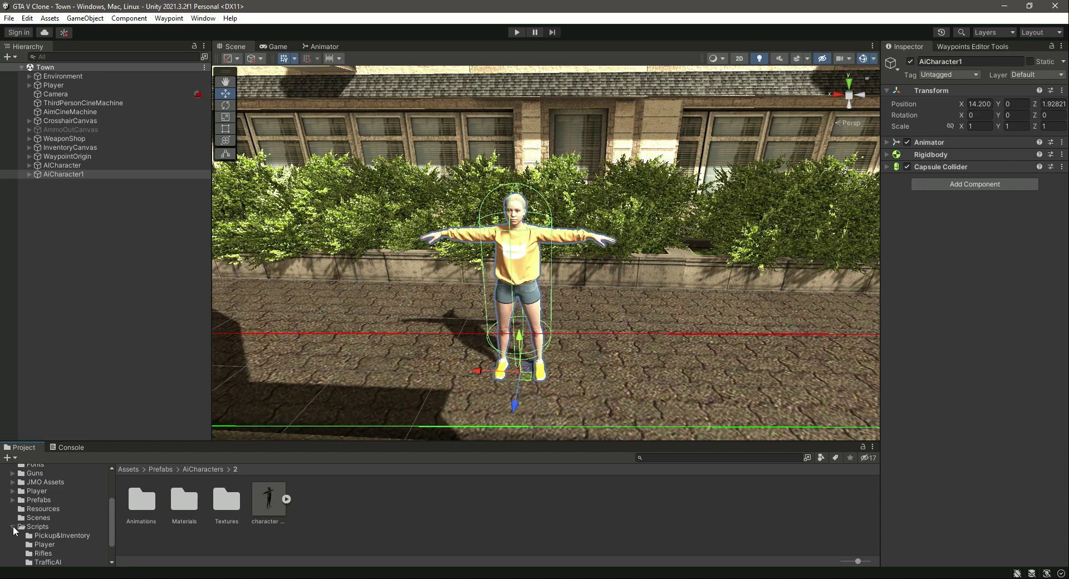
pyautogui.click(24, 532)
pyautogui.doubleClick(275, 508)
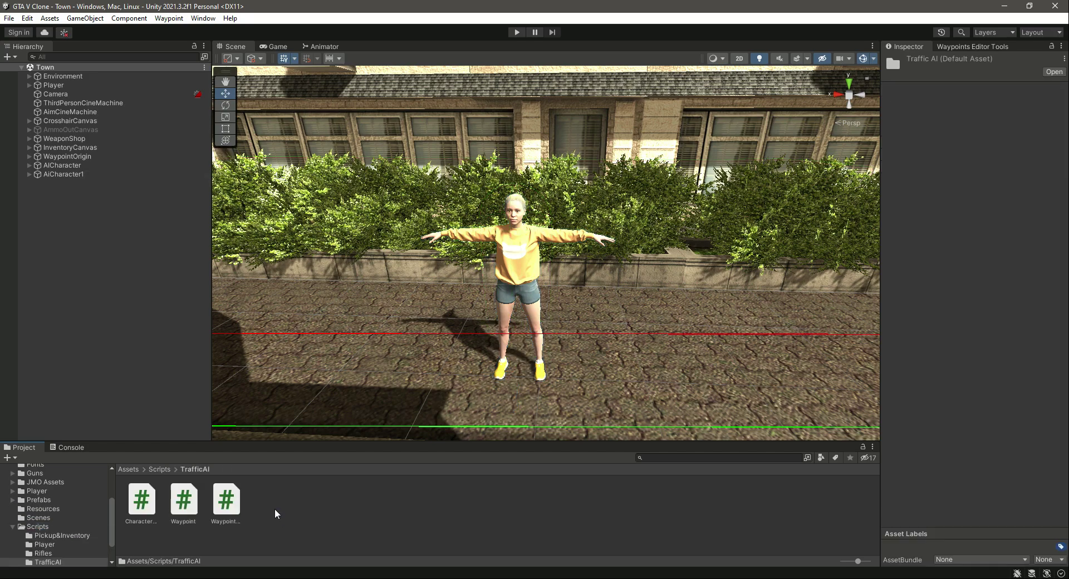
pyautogui.click(83, 174)
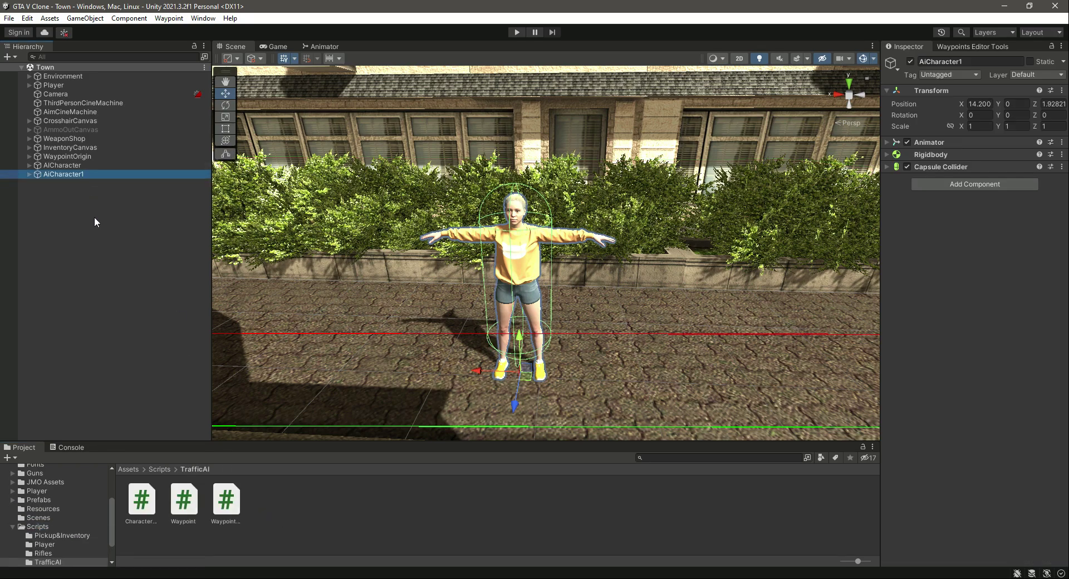
pyautogui.click(148, 512)
pyautogui.moveTo(148, 512); pyautogui.dragTo(959, 245)
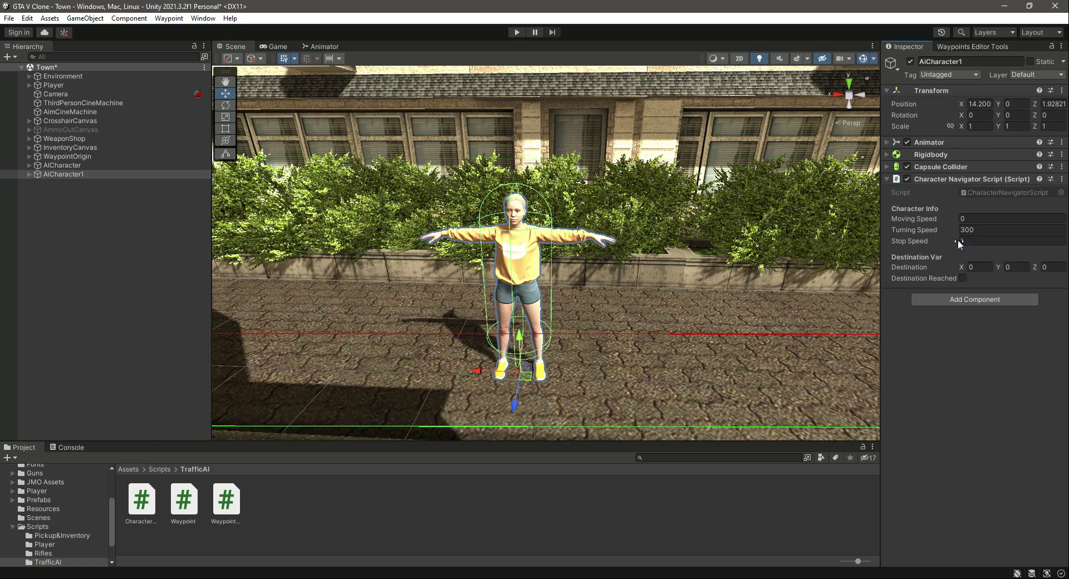
# Attach the WaypointNavigator script from the TrafficAI folder to AiCharacter1
pyautogui.click(194, 518)
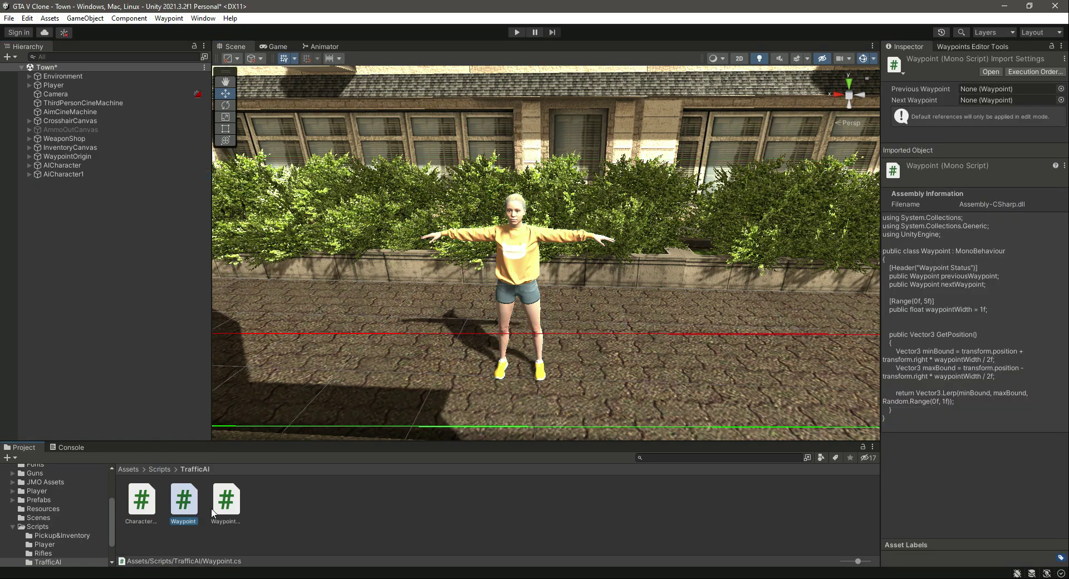
pyautogui.click(213, 512)
pyautogui.click(76, 173)
pyautogui.moveTo(226, 504); pyautogui.dragTo(1029, 350)
# Move both navigator scripts above AiCharacter1's Animator and assign its Character Navigator Script as the Waypoint Navigator's Character
pyautogui.moveTo(955, 178); pyautogui.dragTo(969, 133)
pyautogui.moveTo(966, 291); pyautogui.dragTo(956, 249)
pyautogui.moveTo(972, 143); pyautogui.dragTo(38, 163)
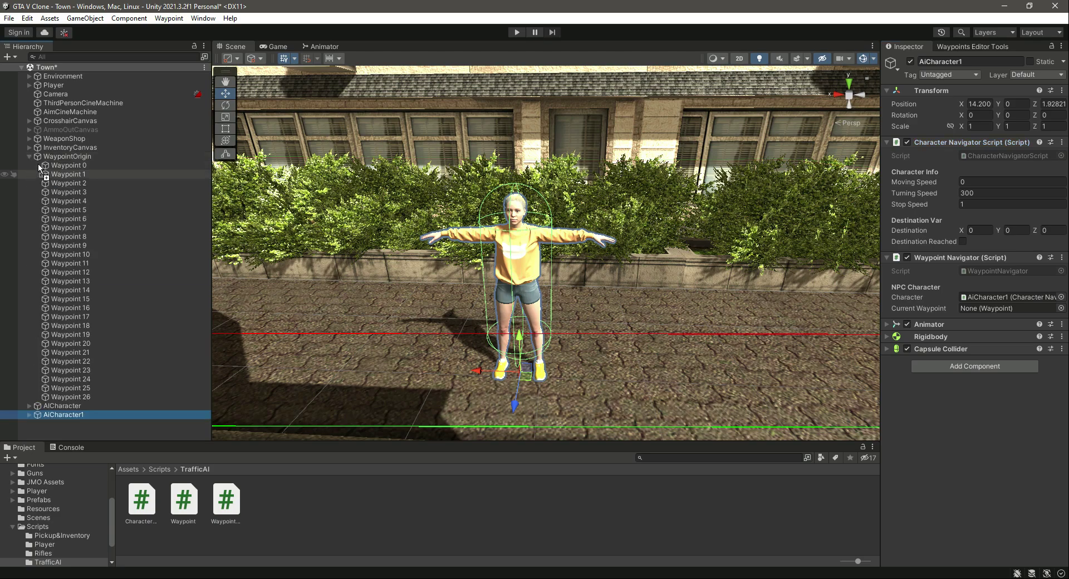
# Assign Waypoint 2 of WaypointOrigin as the Current Waypoint of AiCharacter1's Waypoint Navigator
pyautogui.click(87, 192)
pyautogui.moveTo(507, 303); pyautogui.dragTo(363, 305, button='right')
pyautogui.click(64, 185)
pyautogui.moveTo(486, 246); pyautogui.dragTo(637, 252, button='right')
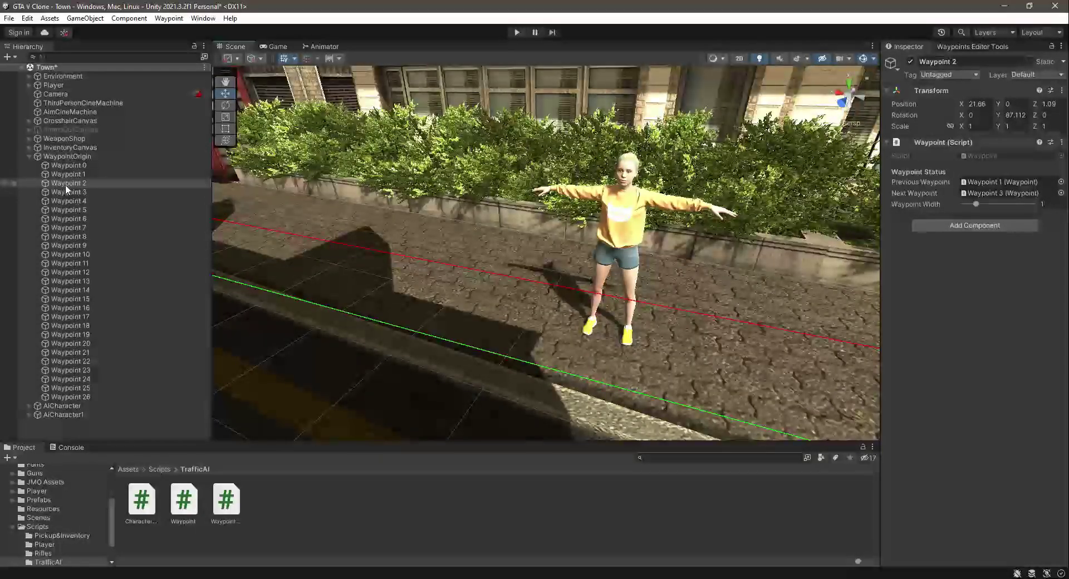
pyautogui.click(73, 415)
pyautogui.moveTo(87, 183); pyautogui.dragTo(1002, 308)
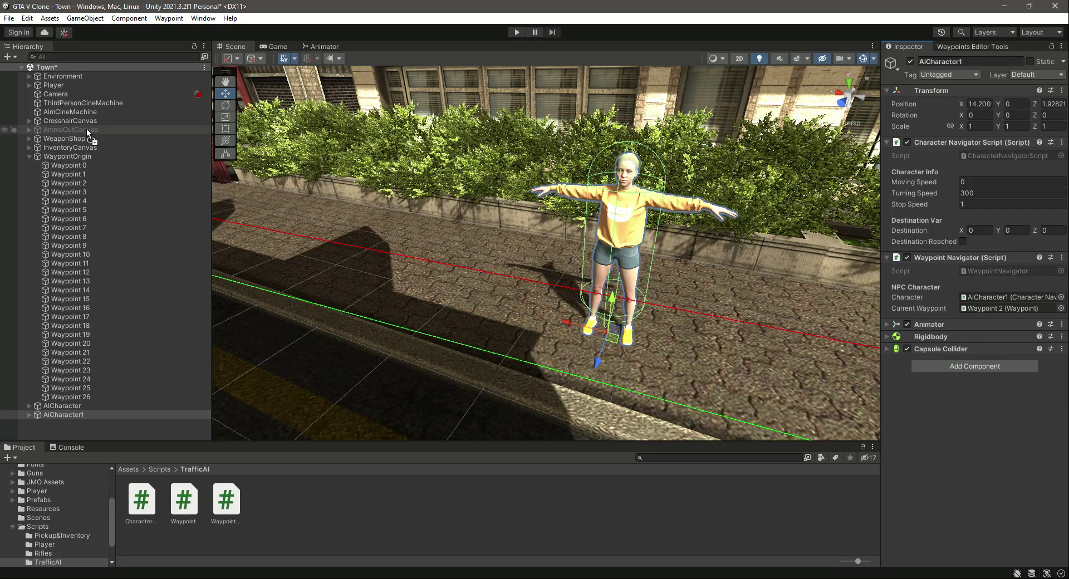
# Save the Town scene and set AiCharacter1's Moving Speed to 1.4
pyautogui.click(29, 156)
pyautogui.click(65, 245)
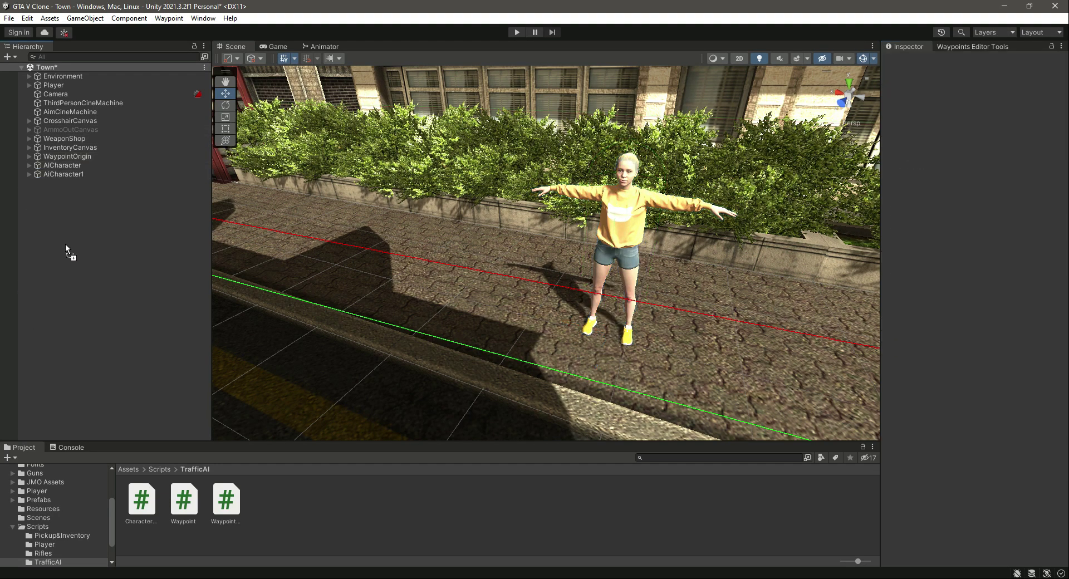
pyautogui.click(72, 176)
pyautogui.hotkey('ctrl', 's')
pyautogui.click(975, 180)
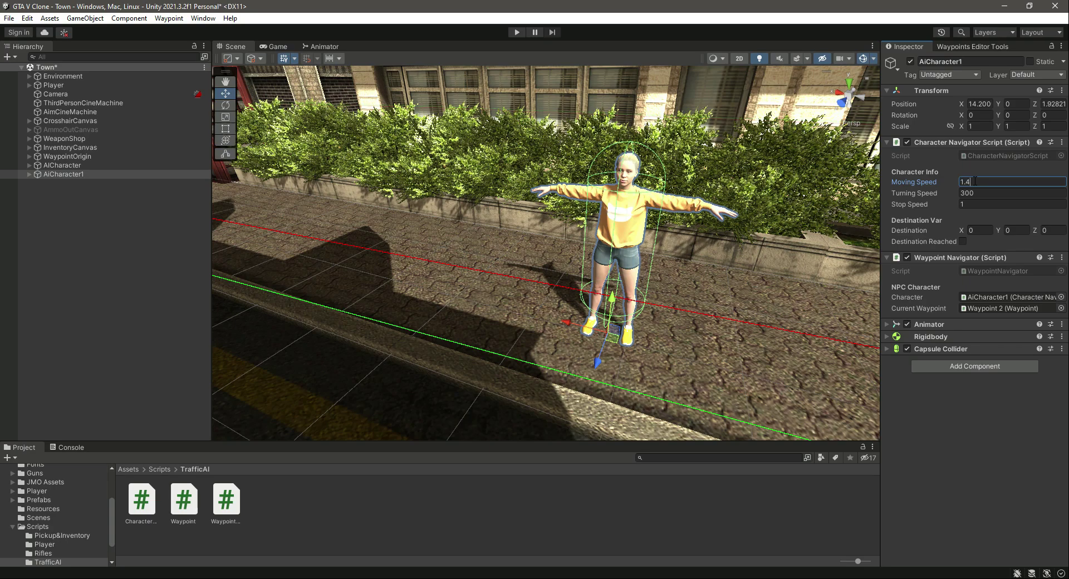
# Play-test the scene, follow AiCharacter1 as it moves between its waypoints, and stop the test
pyautogui.click(518, 32)
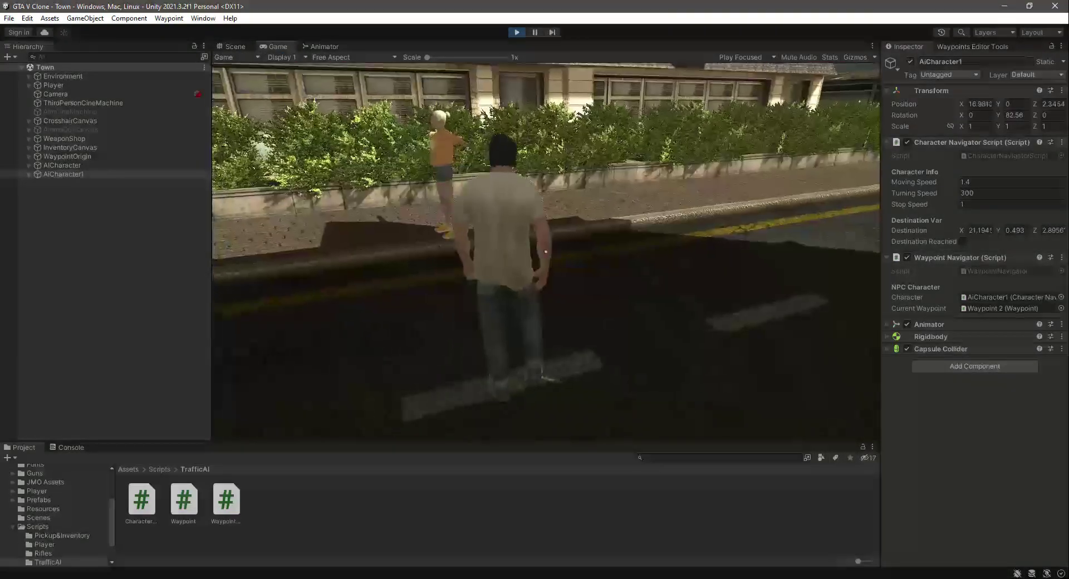
pyautogui.press('Escape')
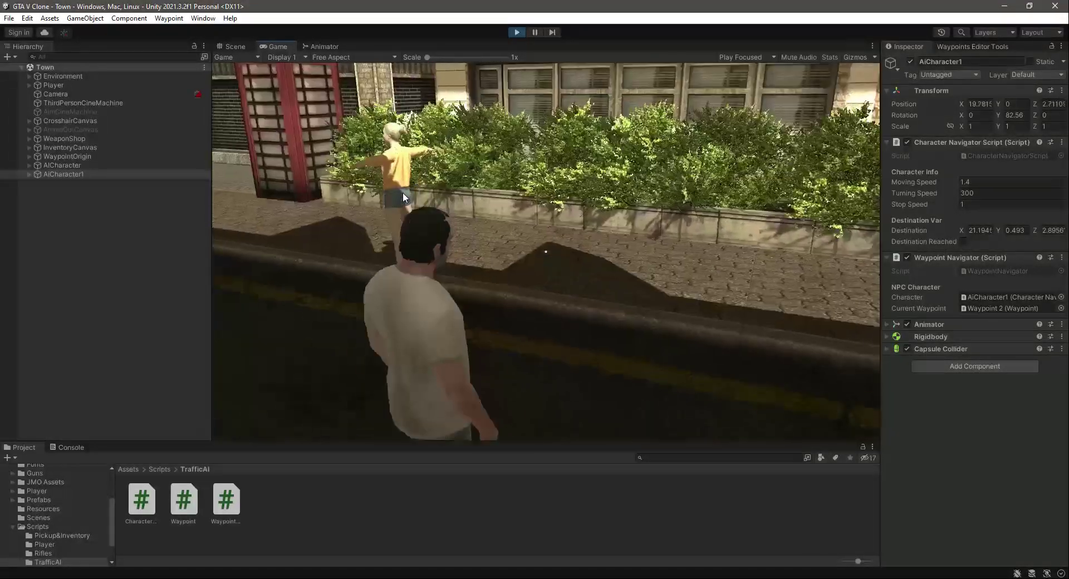
pyautogui.press('w')
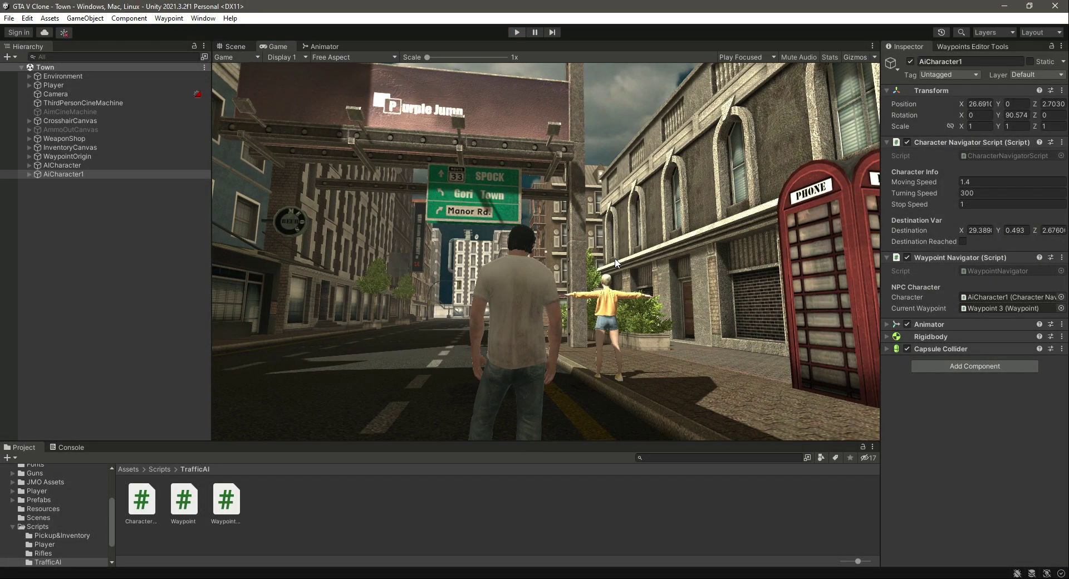
pyautogui.hotkey('ctrl', 'p')
# Place the character model from Prefabs/AiCharacters/3 on the sidewalk near the phone booth
pyautogui.moveTo(472, 335)
pyautogui.mouseDown(button='right')
pyautogui.moveTo(569, 322)
pyautogui.moveTo(492, 335)
pyautogui.mouseUp(button='right')
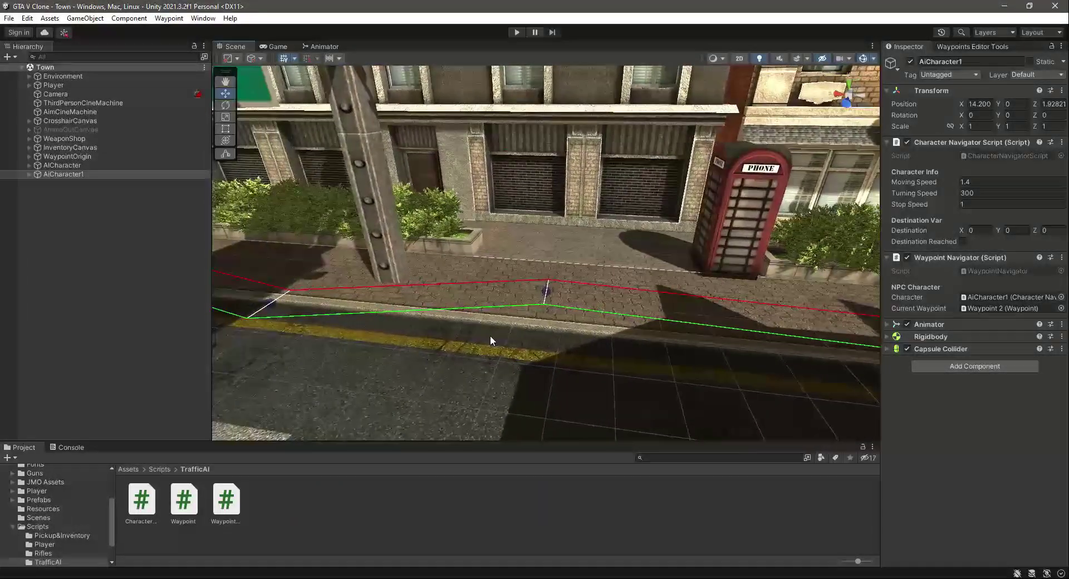
pyautogui.scroll(-2, 7, 511)
pyautogui.click(12, 498)
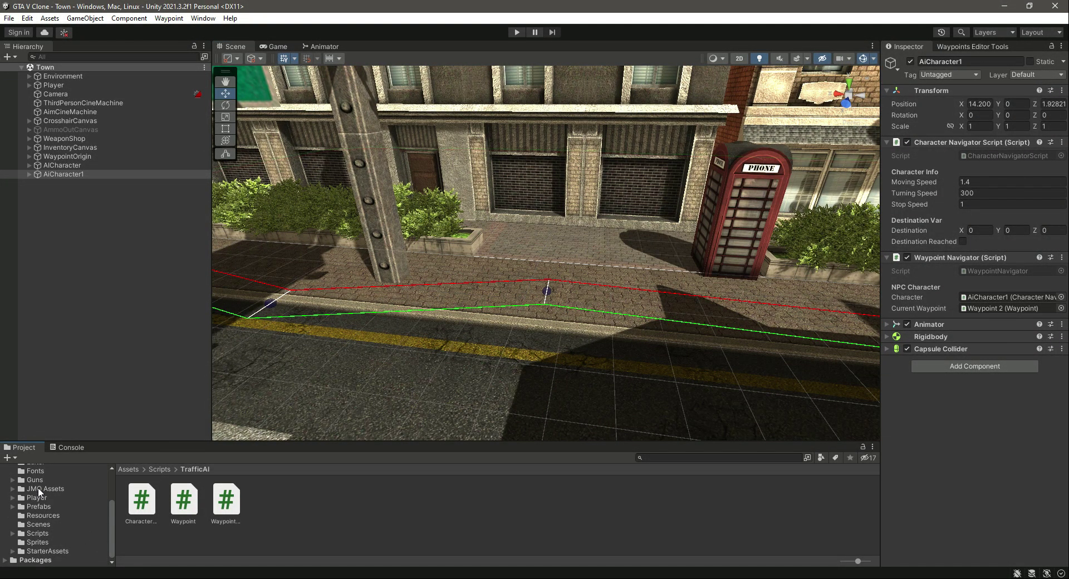
pyautogui.click(39, 507)
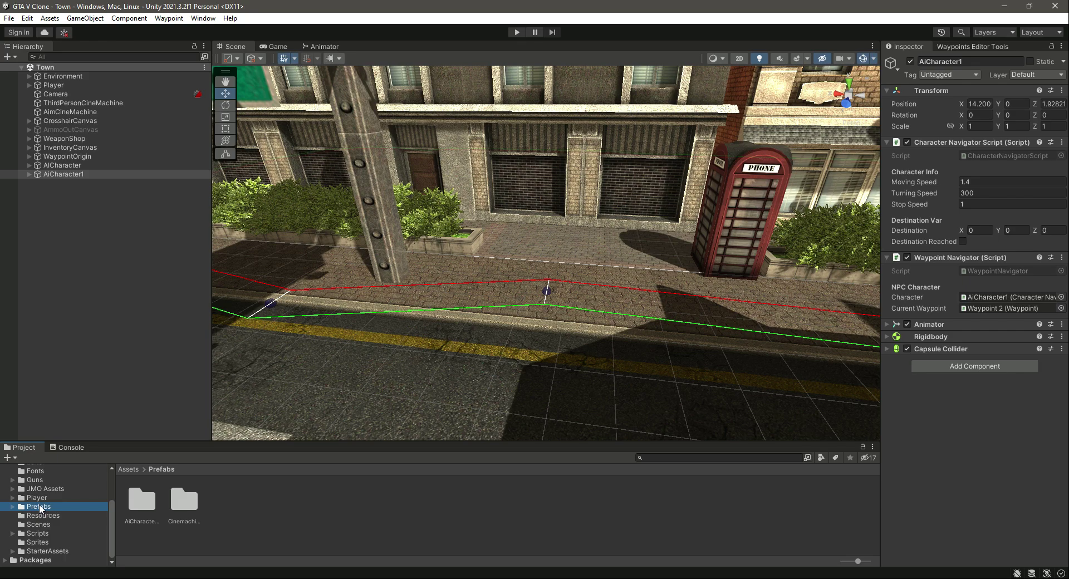
pyautogui.doubleClick(142, 501)
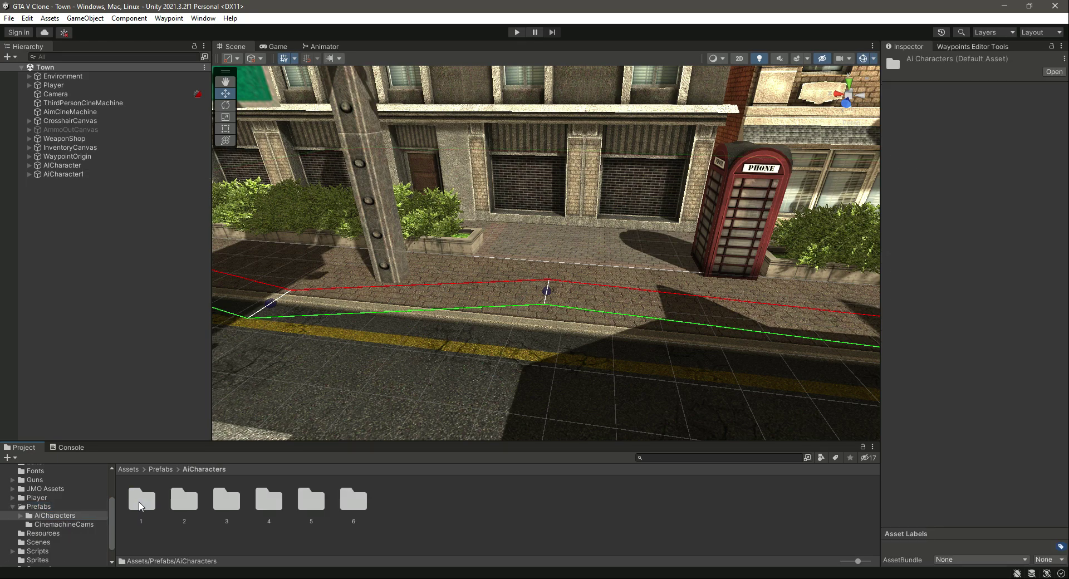
pyautogui.doubleClick(230, 504)
pyautogui.moveTo(269, 503); pyautogui.dragTo(503, 351)
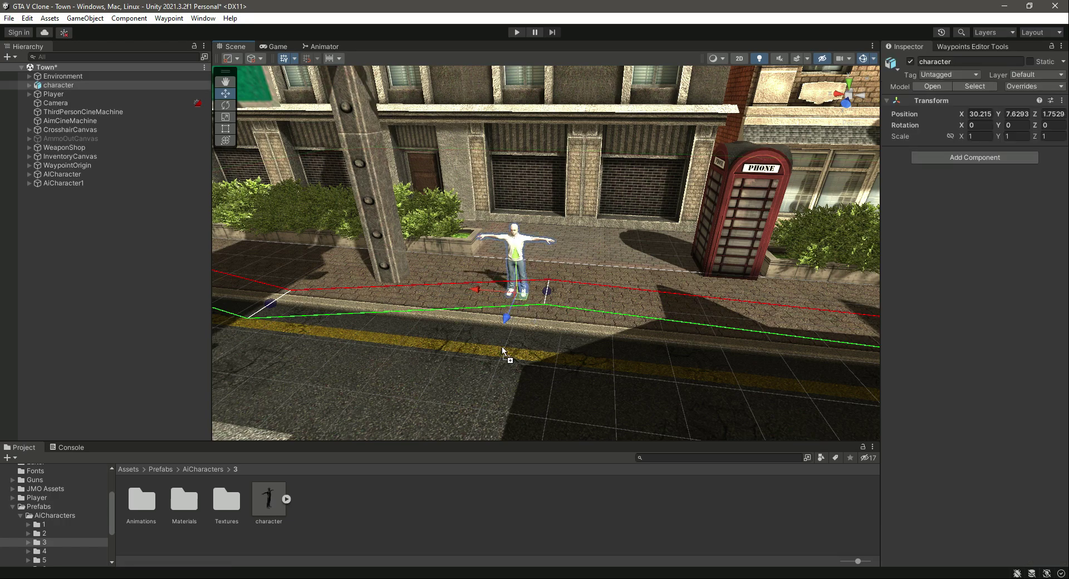
# Place the character model from the AiCharacters/4 folder on the sidewalk beside the first new character
pyautogui.click(203, 469)
pyautogui.doubleClick(265, 502)
pyautogui.moveTo(269, 501); pyautogui.dragTo(585, 293)
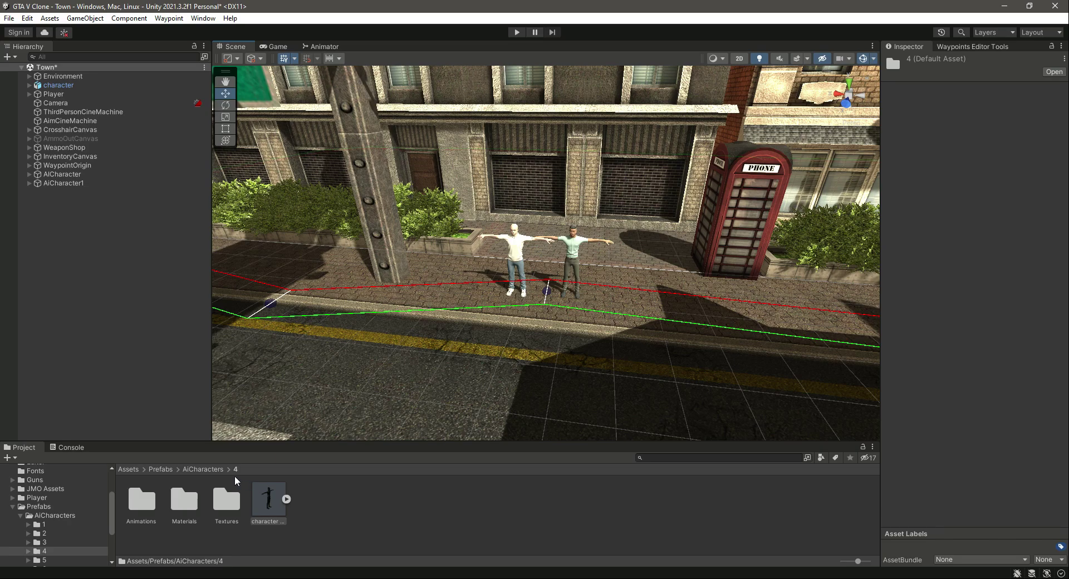
# Place the character model from the AiCharacters/5 folder in line with the other two, nearest the phone booth
pyautogui.click(203, 469)
pyautogui.doubleClick(312, 502)
pyautogui.moveTo(542, 334); pyautogui.dragTo(640, 308)
pyautogui.keyDown('alt'); pyautogui.moveTo(592, 356); pyautogui.dragTo(546, 342); pyautogui.keyUp('alt')
pyautogui.scroll(6, 563, 340)
pyautogui.moveTo(523, 350); pyautogui.dragTo(521, 295, button='right')
pyautogui.scroll(-3, 518, 298)
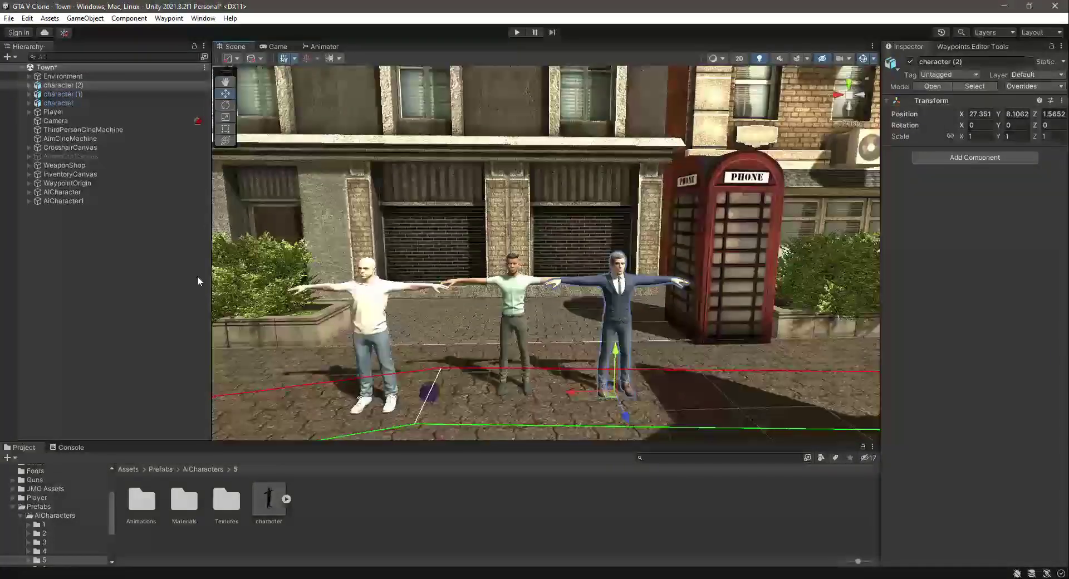
# Move the three new character objects below AiCharacter1 at the end of the Hierarchy
pyautogui.keyDown('ctrl'); pyautogui.click(83, 95); pyautogui.keyUp('ctrl')
pyautogui.keyDown('ctrl'); pyautogui.click(83, 102); pyautogui.keyUp('ctrl')
pyautogui.moveTo(82, 84); pyautogui.dragTo(75, 245)
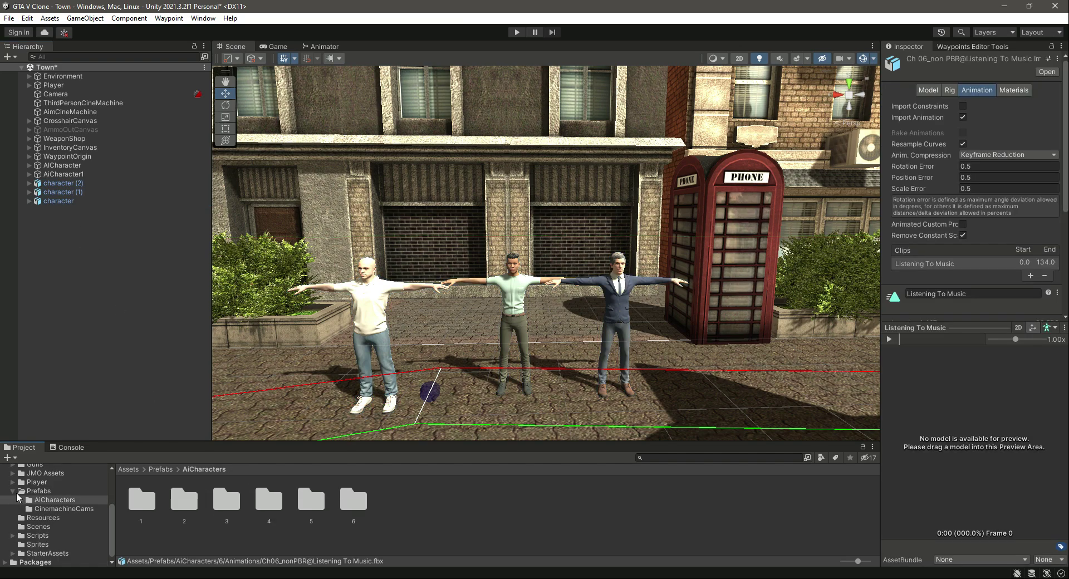
pyautogui.click(13, 489)
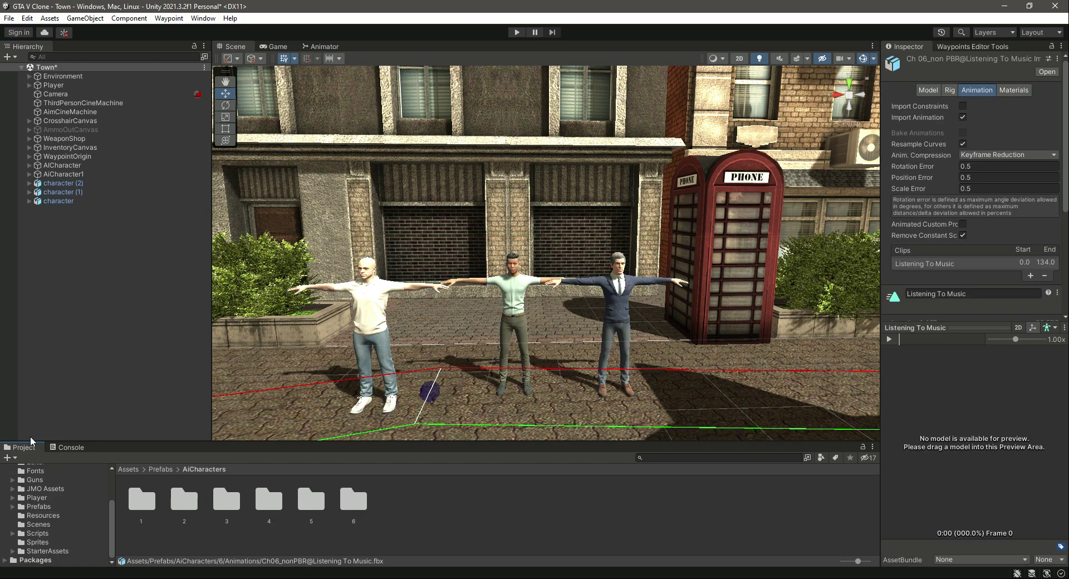
# Completely unpack the prefab links of character, character (1) and character (2)
pyautogui.click(82, 184)
pyautogui.keyDown('ctrl'); pyautogui.click(77, 202); pyautogui.keyUp('ctrl')
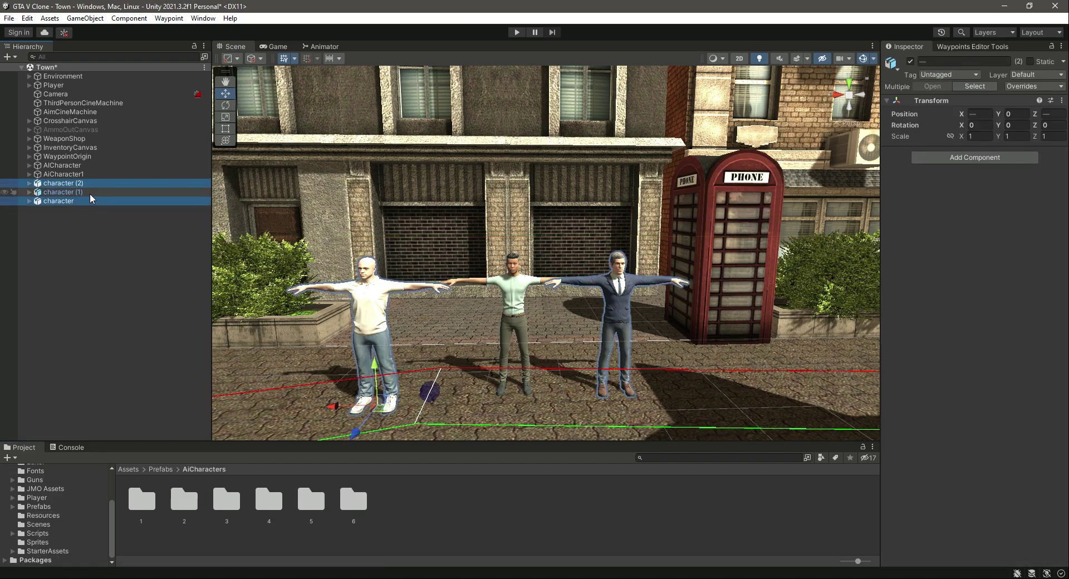
pyautogui.keyDown('ctrl'); pyautogui.click(89, 192); pyautogui.keyUp('ctrl')
pyautogui.moveTo(183, 317)
pyautogui.click(258, 342)
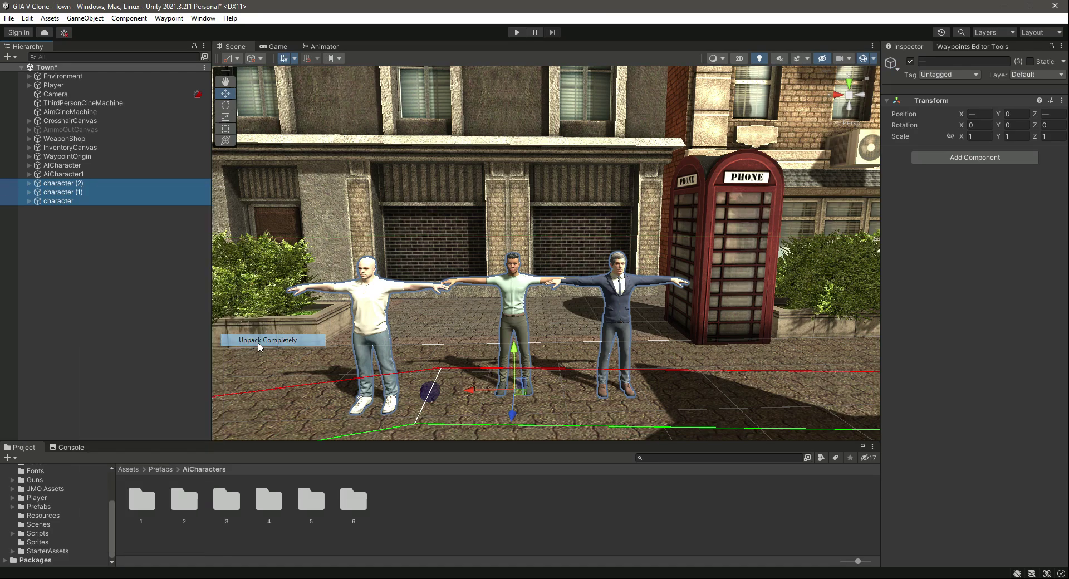
# Rename AiCharacter1 as AICharacter1 and copy the name for reuse
pyautogui.click(82, 182)
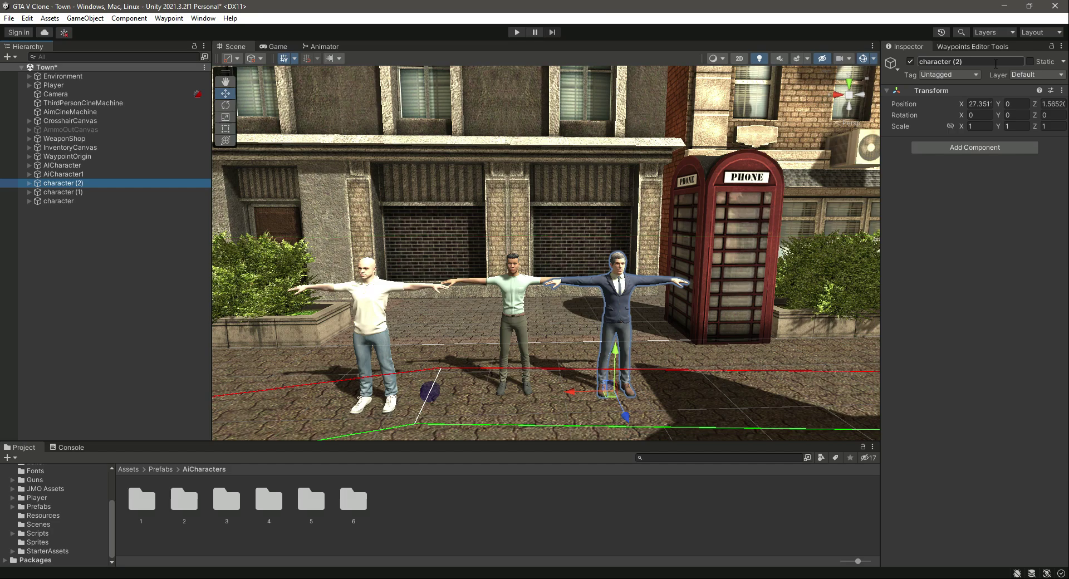
pyautogui.click(83, 174)
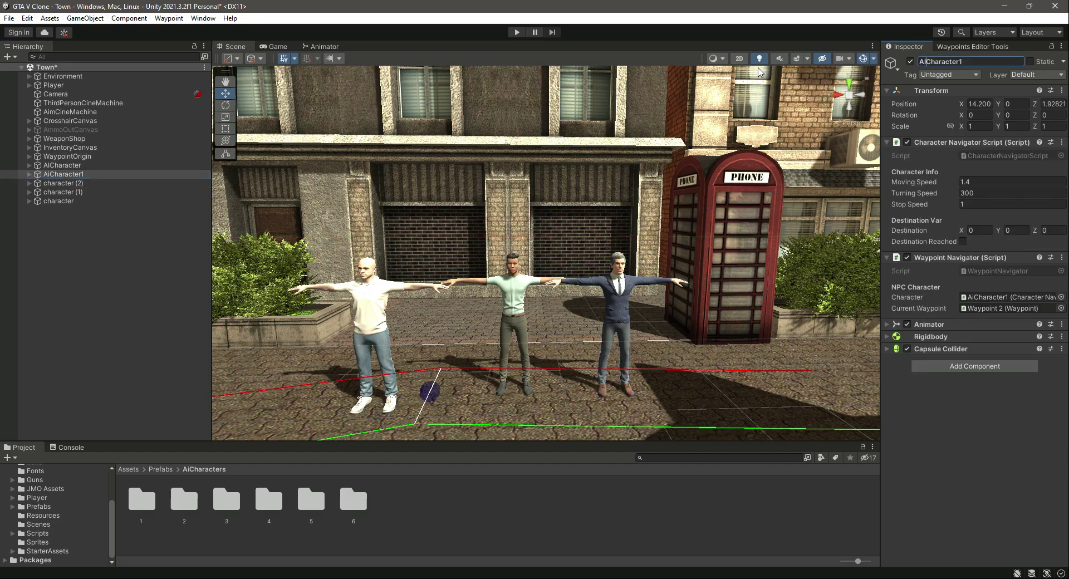
pyautogui.hotkey('ctrl', 'a')
pyautogui.hotkey('ctrl', 'c')
pyautogui.click(971, 484)
# Rename the character (2) object as AICharacter2
pyautogui.click(83, 185)
pyautogui.click(970, 62)
pyautogui.hotkey('ctrl', 'v')
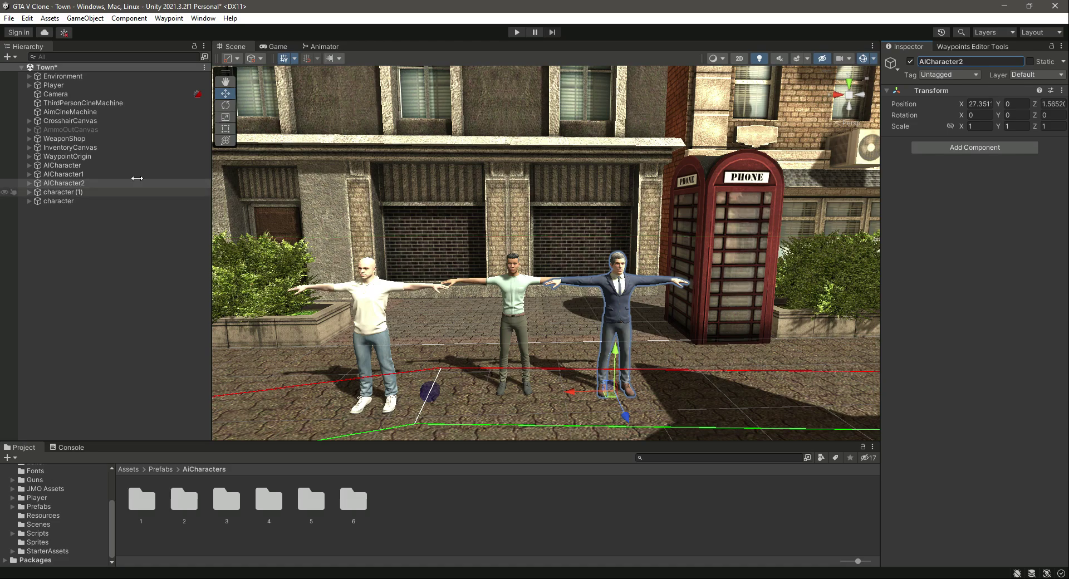
# Rename character (1) as AICharacter3 and character as AICharacter4
pyautogui.click(85, 190)
pyautogui.click(982, 61)
pyautogui.hotkey('ctrl', 'v')
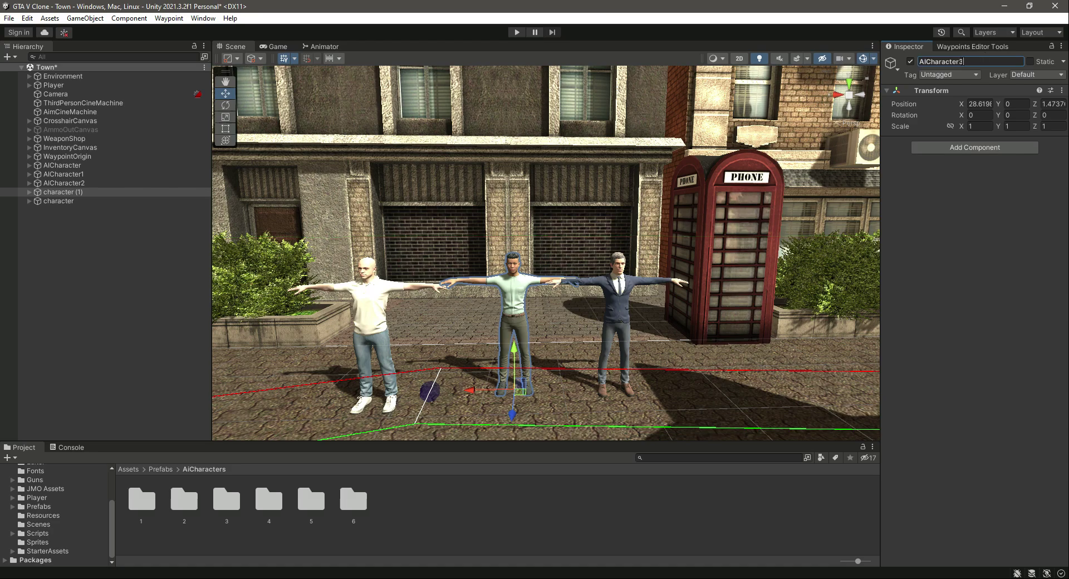
pyautogui.click(127, 201)
pyautogui.click(973, 61)
pyautogui.hotkey('ctrl', 'v')
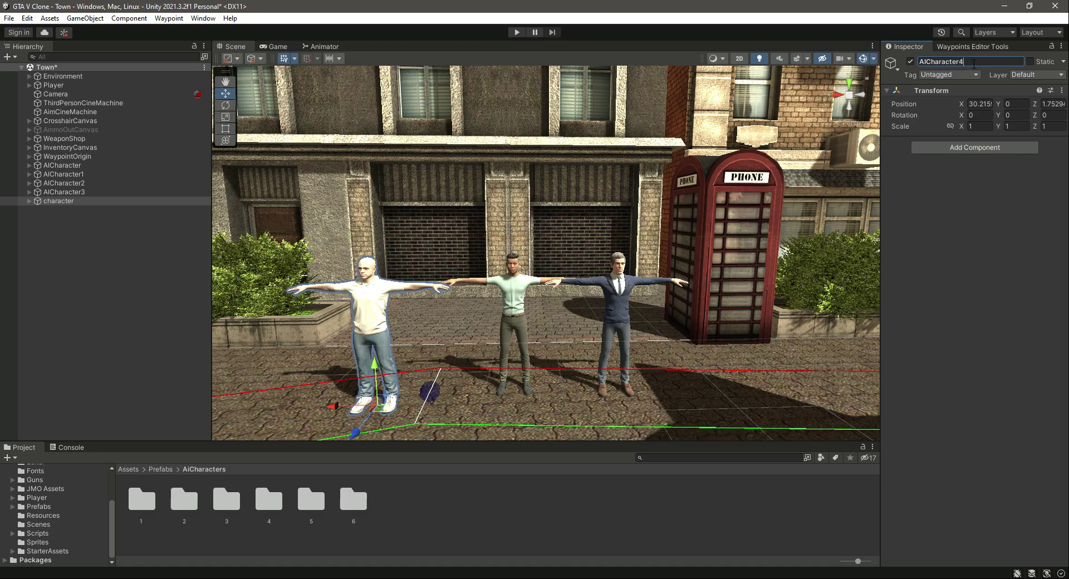
# Select AICharacter2, AICharacter3 and AICharacter4 together and frame them in the Scene view
pyautogui.click(95, 175)
pyautogui.click(95, 183)
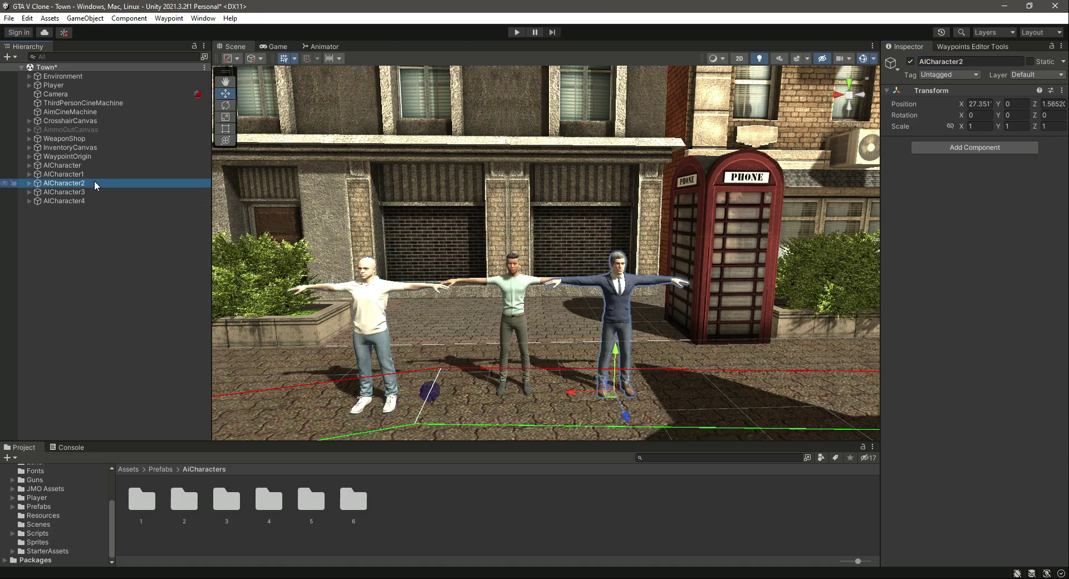
pyautogui.keyDown('shift'); pyautogui.click(95, 192); pyautogui.keyUp('shift')
pyautogui.keyDown('shift'); pyautogui.click(94, 199); pyautogui.keyUp('shift')
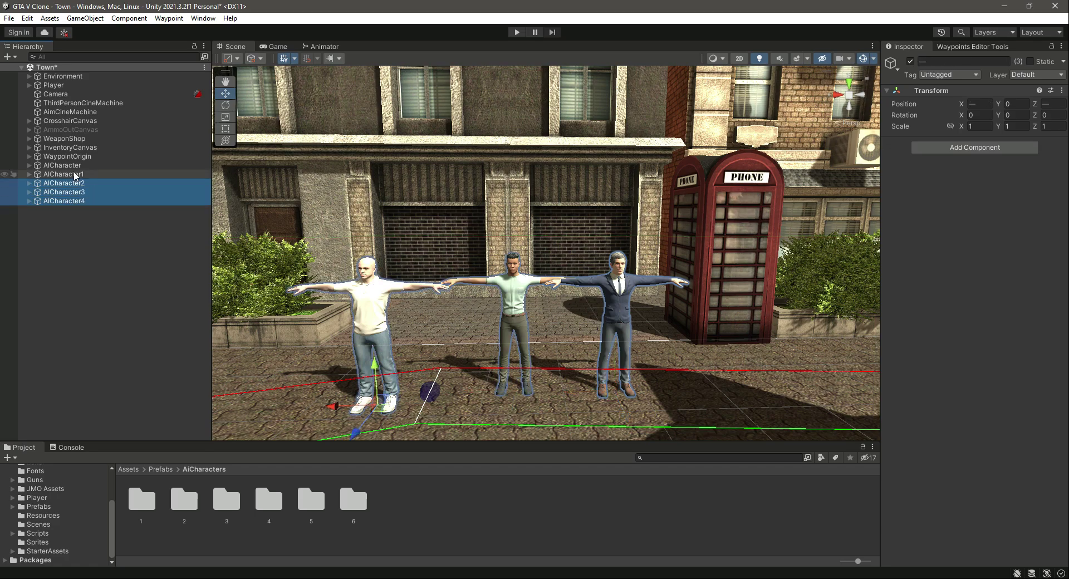
pyautogui.press('f')
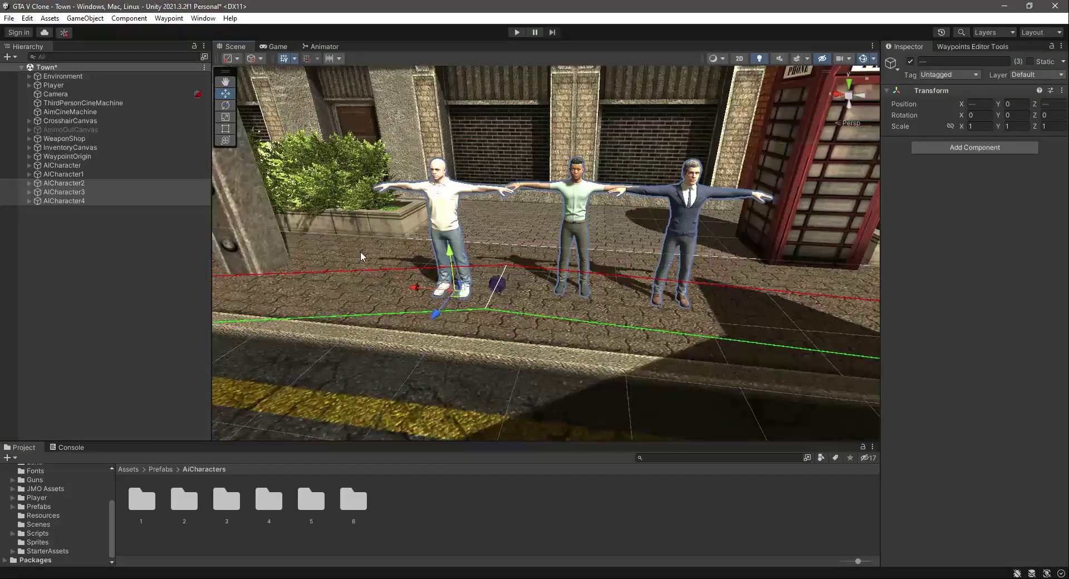
# Copy AICharacter's Rigidbody component and paste it as new onto AICharacter2, AICharacter3 and AICharacter4, checking its constraint settings
pyautogui.click(73, 166)
pyautogui.click(1061, 336)
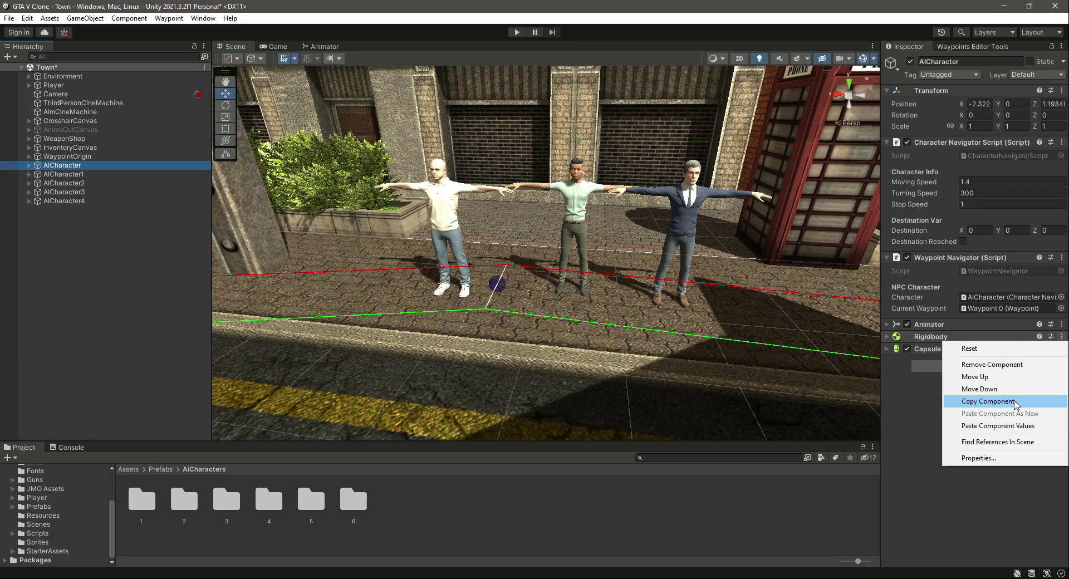
pyautogui.click(988, 401)
pyautogui.click(98, 185)
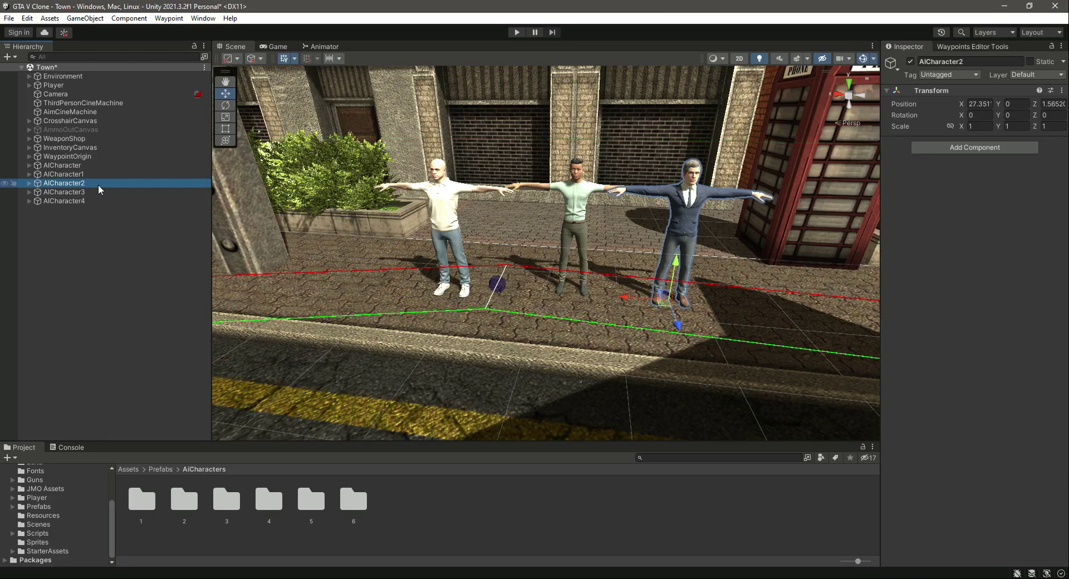
pyautogui.keyDown('ctrl'); pyautogui.click(99, 192); pyautogui.keyUp('ctrl')
pyautogui.keyDown('ctrl'); pyautogui.click(103, 199); pyautogui.keyUp('ctrl')
pyautogui.click(1061, 90)
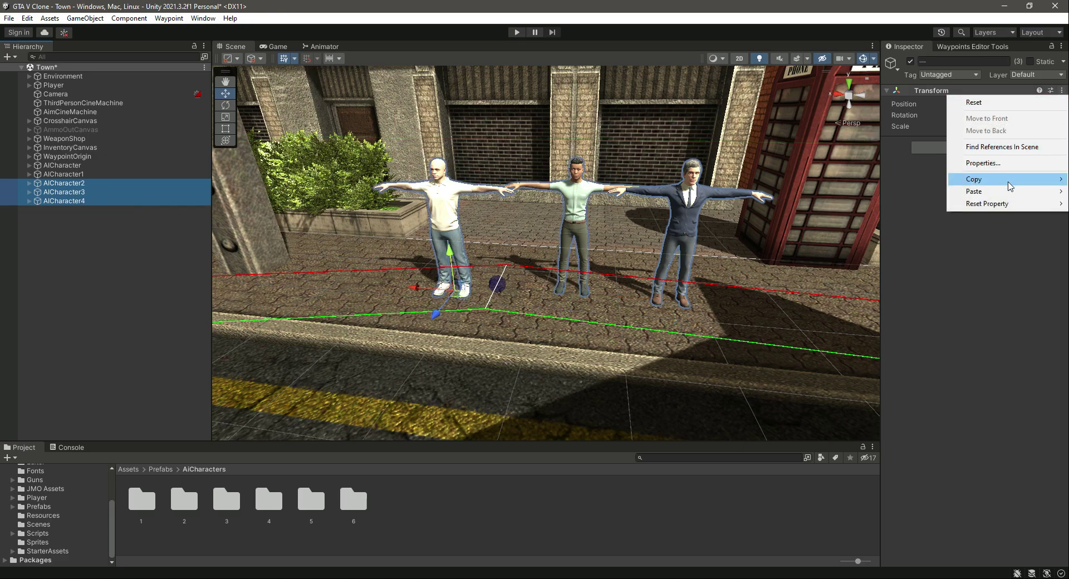
pyautogui.moveTo(1006, 192)
pyautogui.click(912, 244)
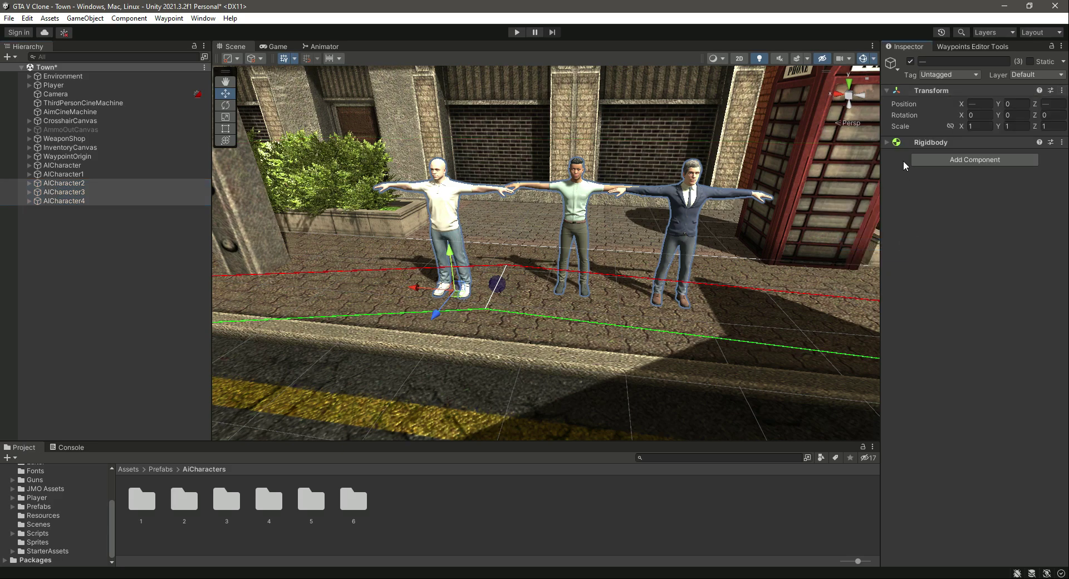
pyautogui.click(887, 144)
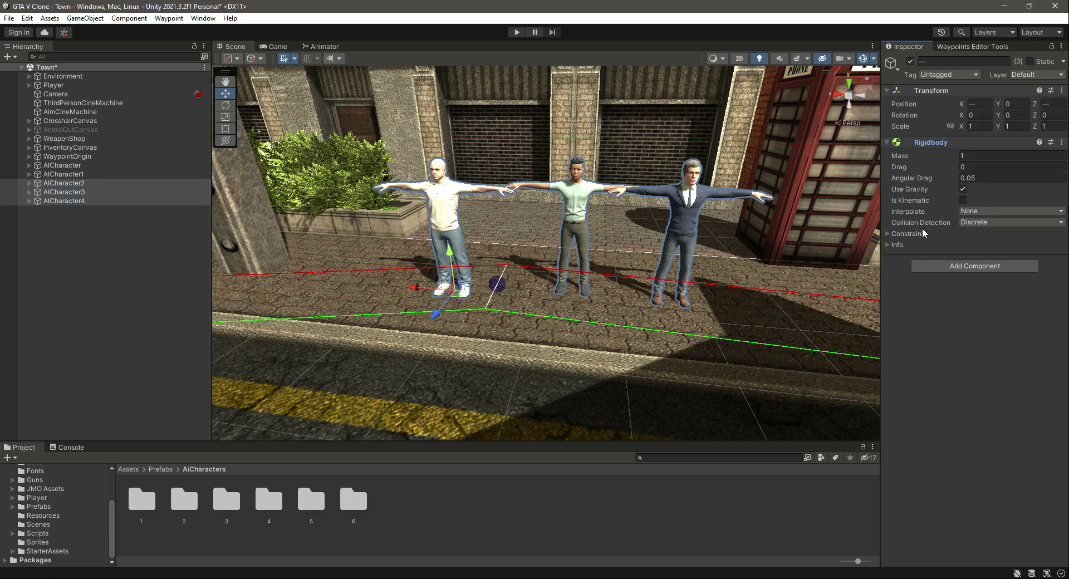
pyautogui.click(887, 235)
pyautogui.click(887, 234)
pyautogui.click(886, 143)
# Copy AICharacter1's Capsule Collider and paste it as a new component onto AICharacter2, AICharacter3 and AICharacter4
pyautogui.click(63, 174)
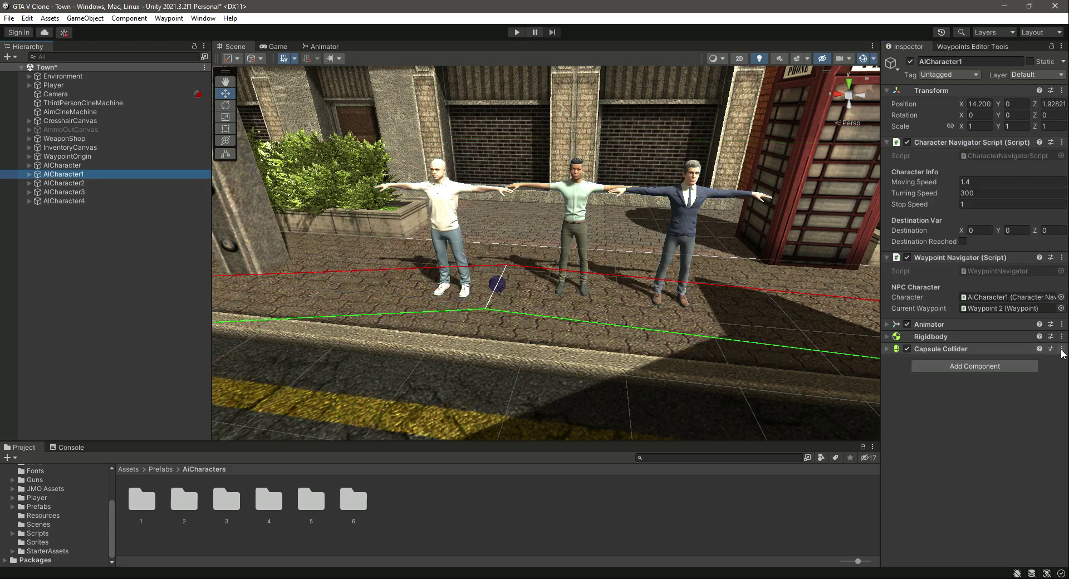
pyautogui.click(1061, 349)
pyautogui.click(975, 436)
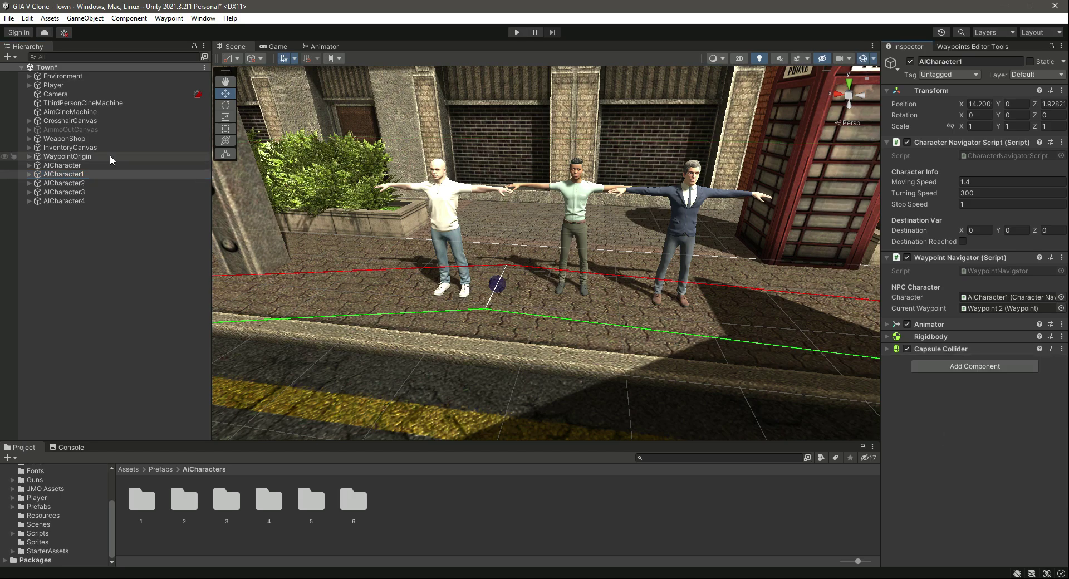
pyautogui.click(95, 182)
pyautogui.keyDown('shift'); pyautogui.click(94, 200); pyautogui.keyUp('shift')
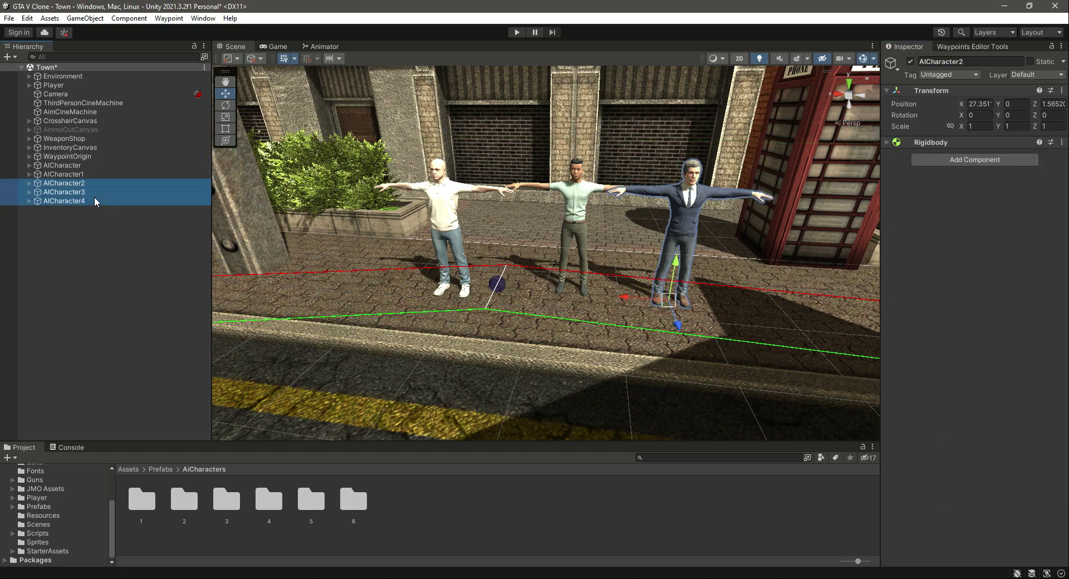
pyautogui.click(1060, 142)
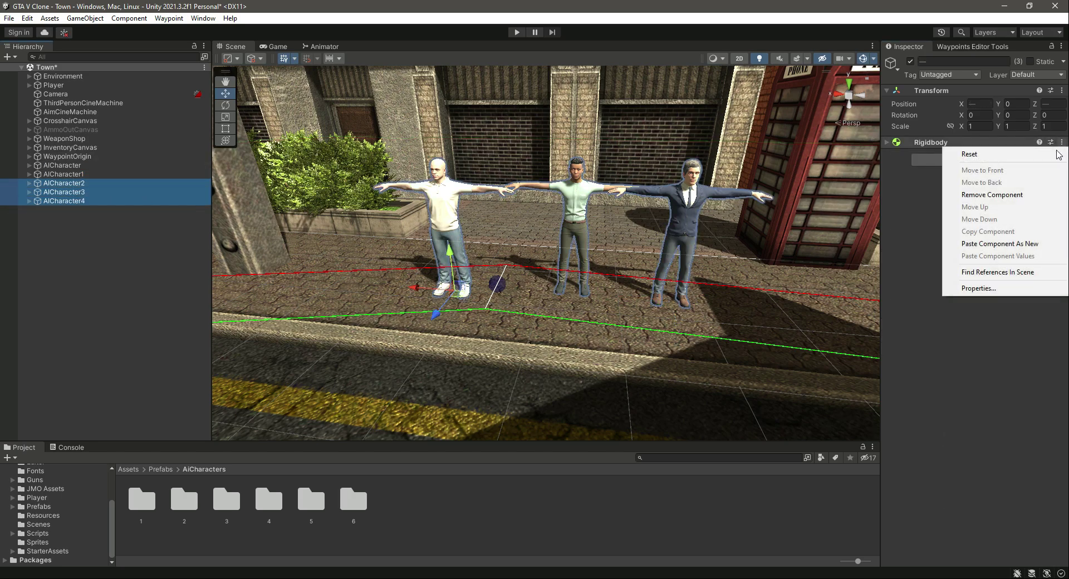
pyautogui.click(987, 244)
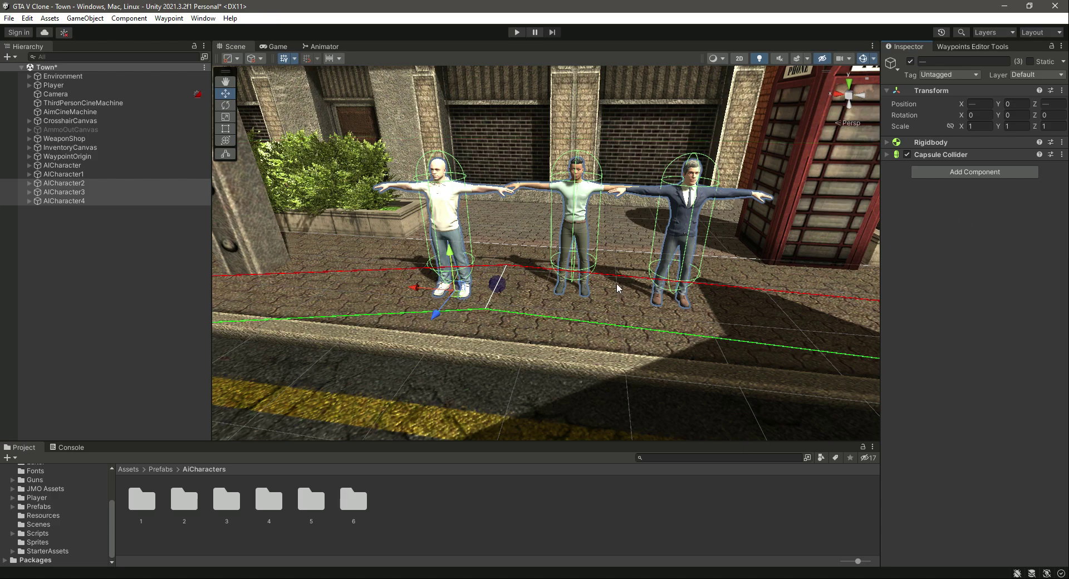
# Add an Animator component to AICharacter2, AICharacter3 and AICharacter4 and save the scene
pyautogui.moveTo(618, 289); pyautogui.dragTo(630, 272, button='right')
pyautogui.scroll(8, 629, 272)
pyautogui.scroll(-7, 731, 290)
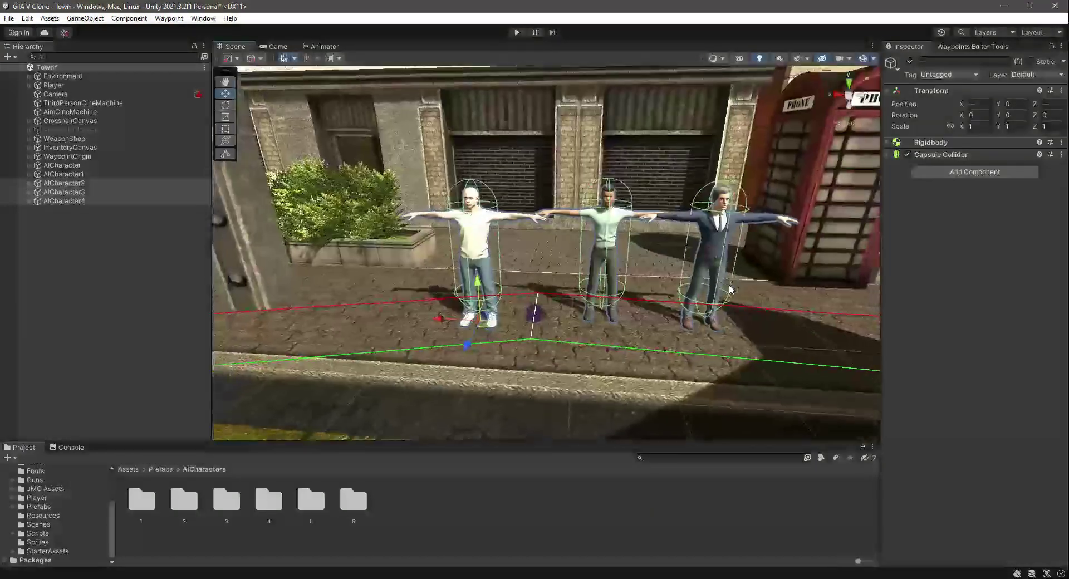
pyautogui.press('f')
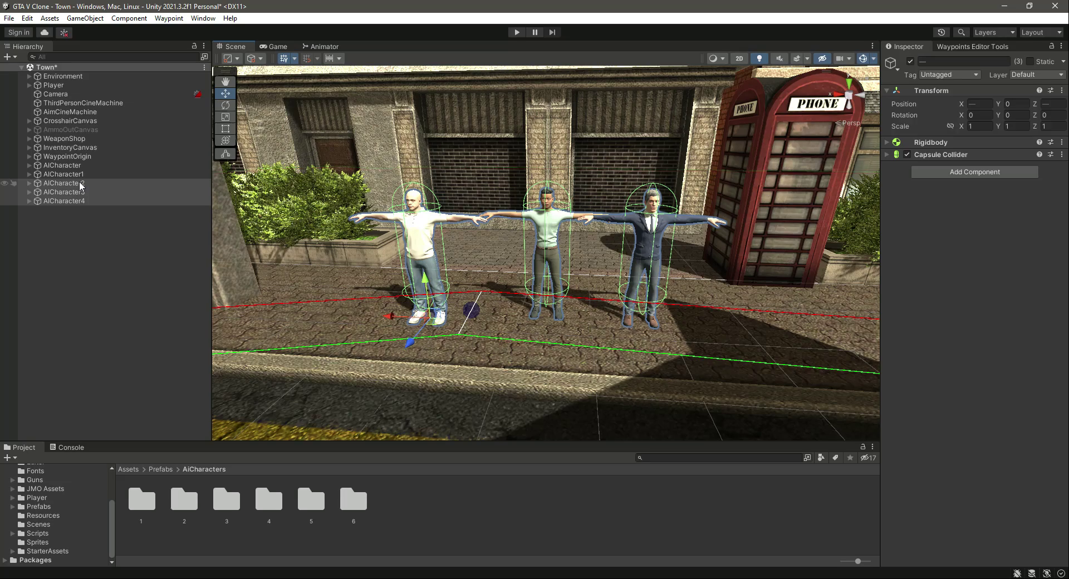
pyautogui.click(974, 171)
pyautogui.write('ani')
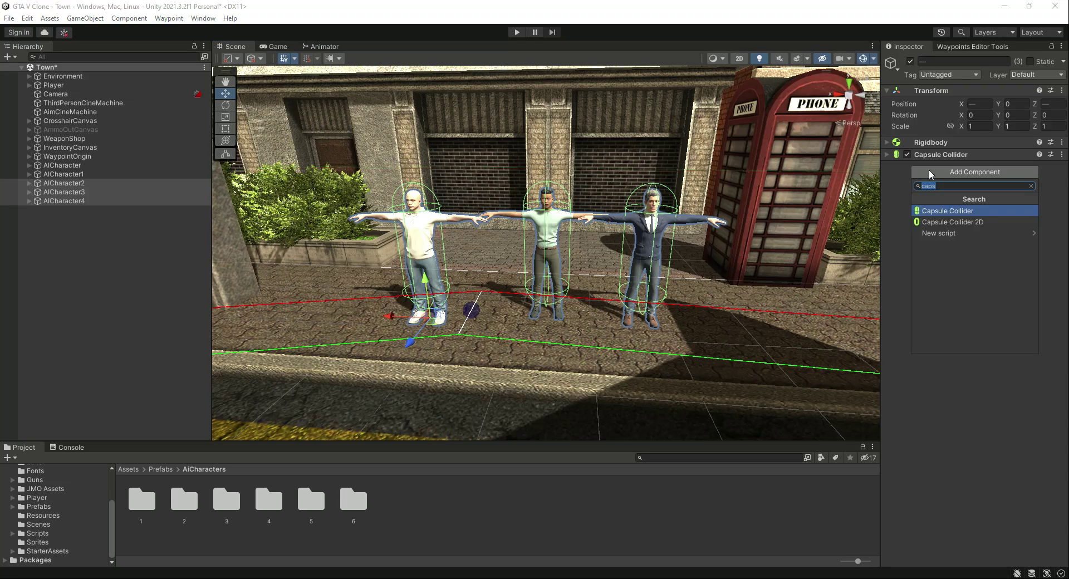
pyautogui.press('Down')
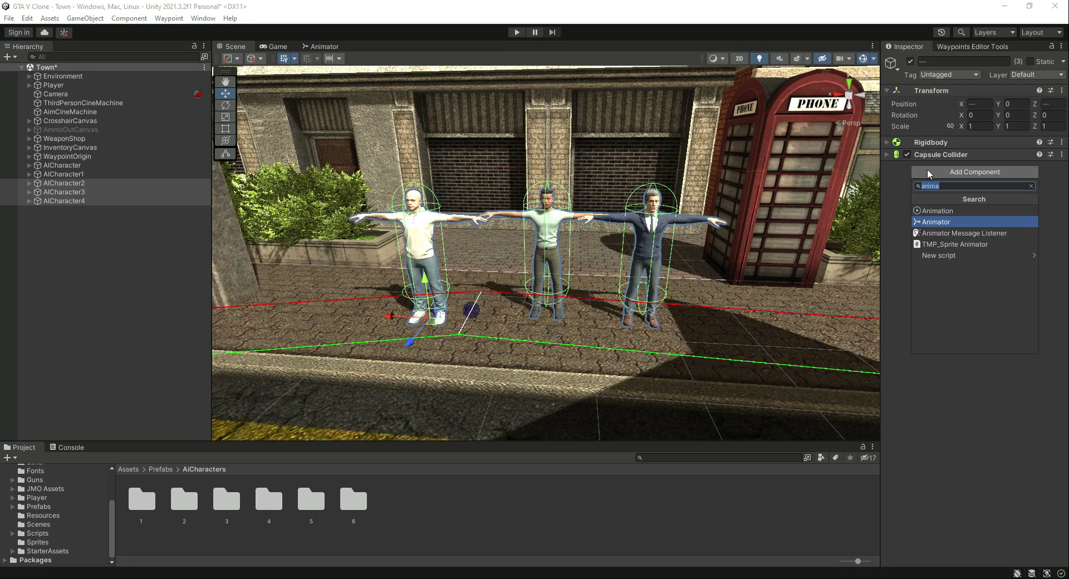
pyautogui.press('Return')
pyautogui.click(887, 166)
pyautogui.hotkey('ctrl', 's')
# Attach the TrafficAI scripts CharacterNavigatorScript and WaypointNavigator to AICharacter2, AICharacter3 and AICharacter4, and order both directly below the Transform
pyautogui.click(41, 533)
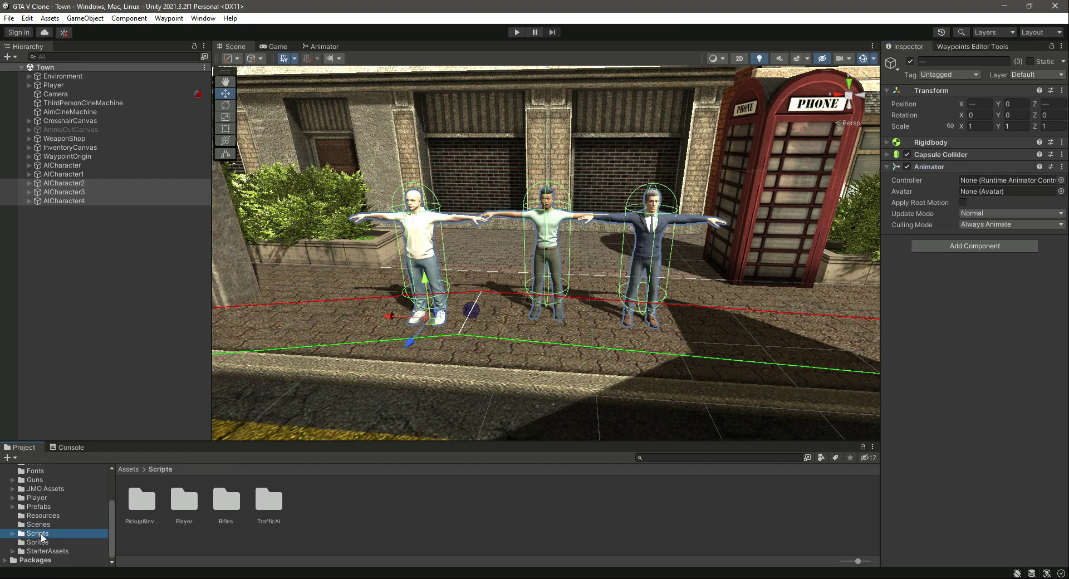
pyautogui.doubleClick(268, 500)
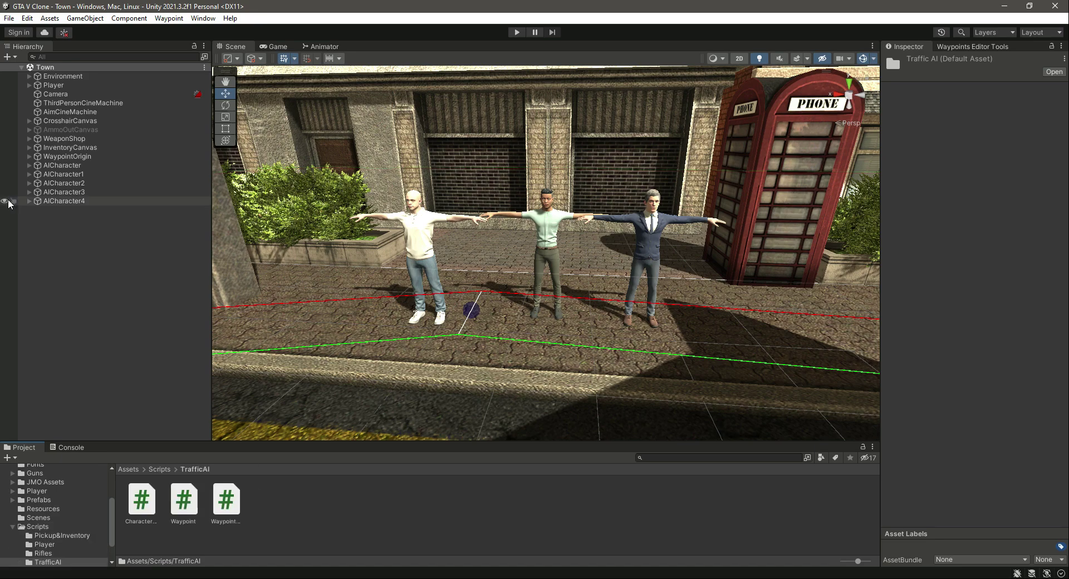
pyautogui.click(64, 183)
pyautogui.keyDown('shift'); pyautogui.click(67, 201); pyautogui.keyUp('shift')
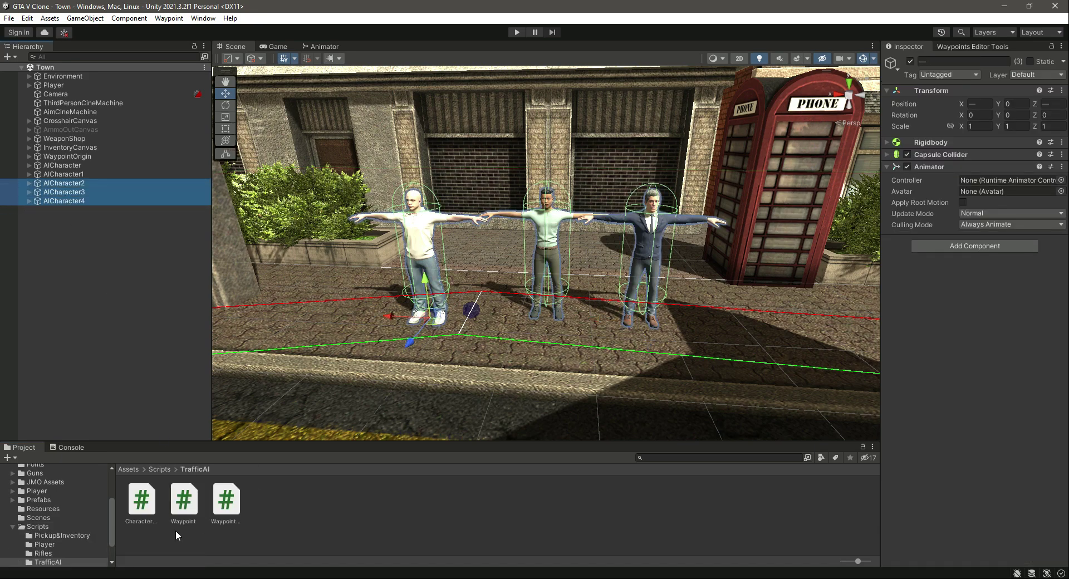
pyautogui.moveTo(141, 503); pyautogui.dragTo(946, 334)
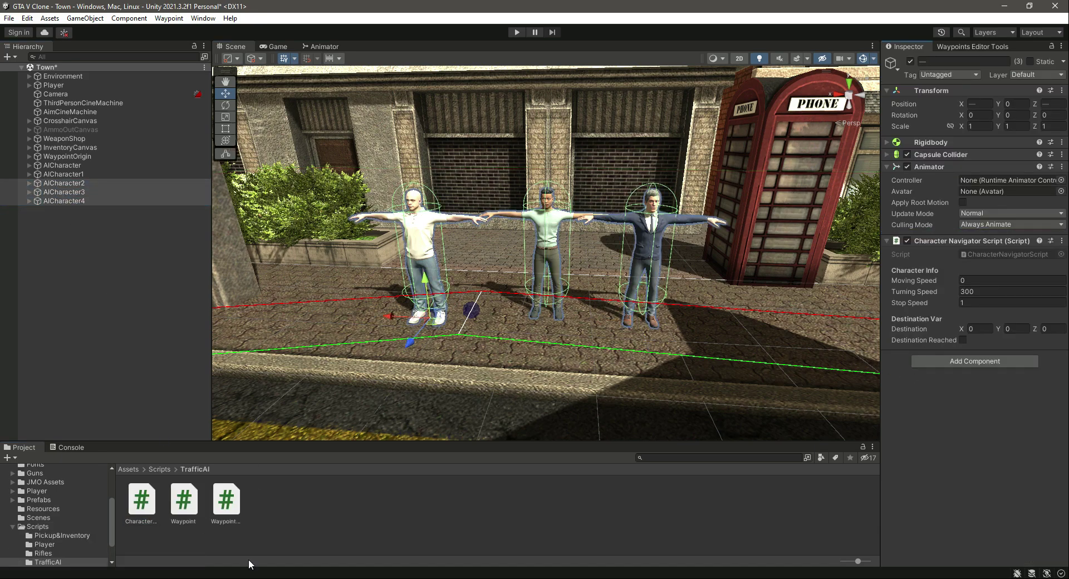
pyautogui.moveTo(228, 515); pyautogui.dragTo(954, 433)
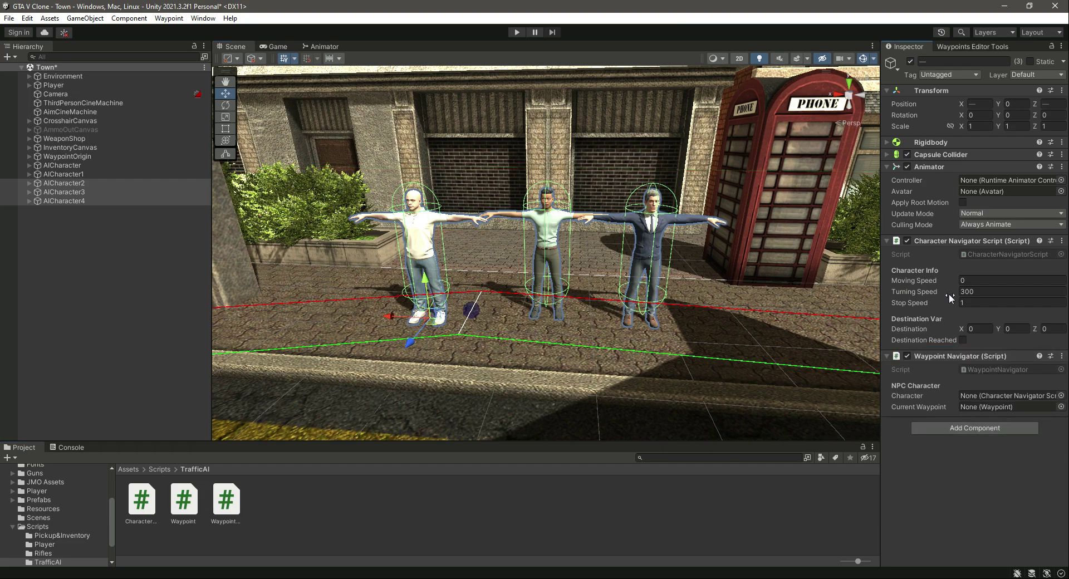
pyautogui.moveTo(944, 240); pyautogui.dragTo(971, 132)
pyautogui.moveTo(964, 360); pyautogui.dragTo(980, 251)
# Set AICharacter2's Moving Speed to 1.1 and assign its own Character Navigator Script as the Waypoint Navigator's Character
pyautogui.click(96, 183)
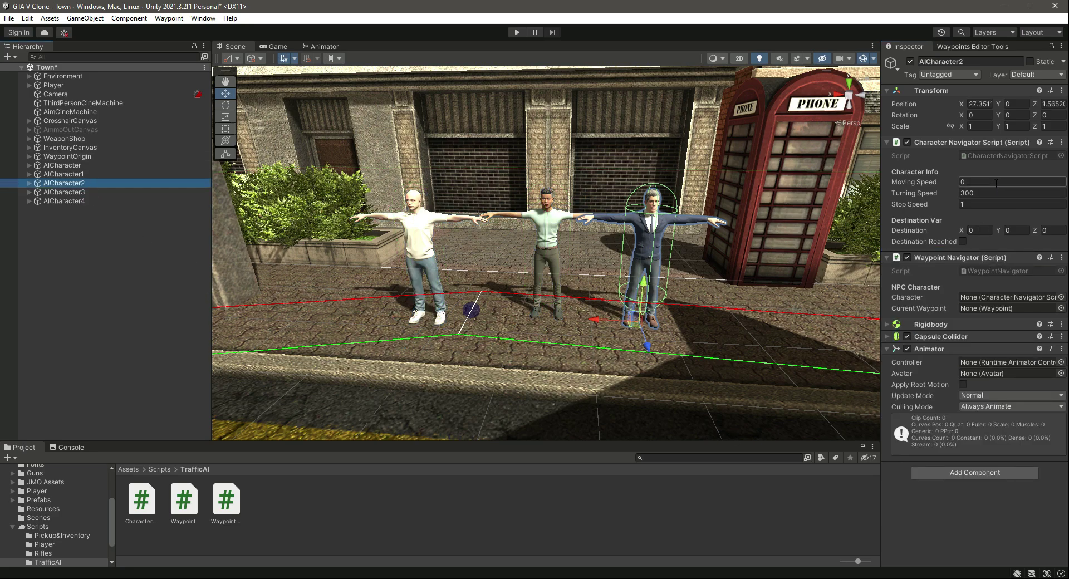
pyautogui.click(973, 182)
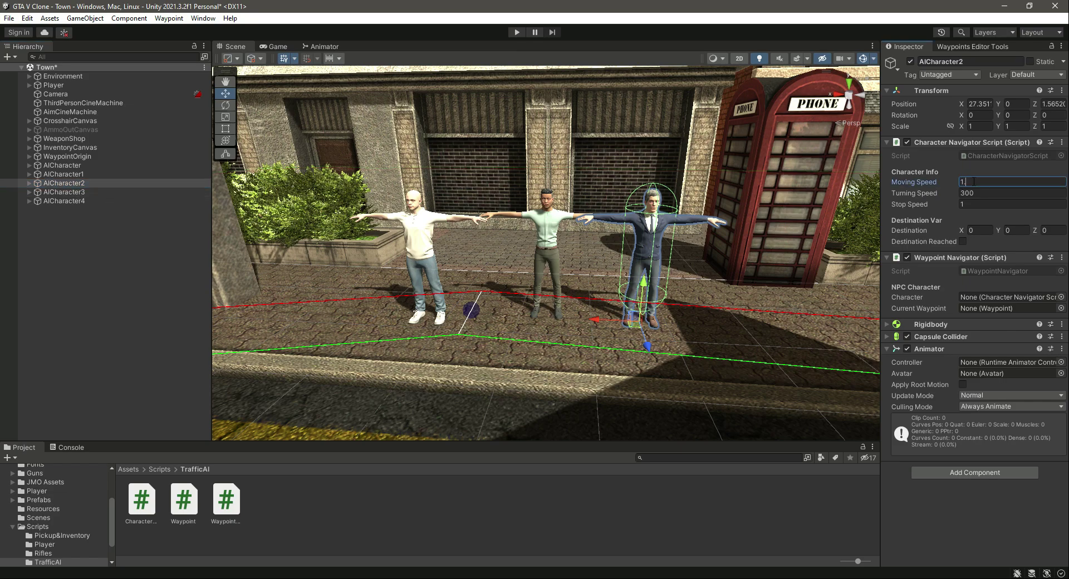
pyautogui.write('1.1')
pyautogui.moveTo(930, 142); pyautogui.dragTo(990, 299)
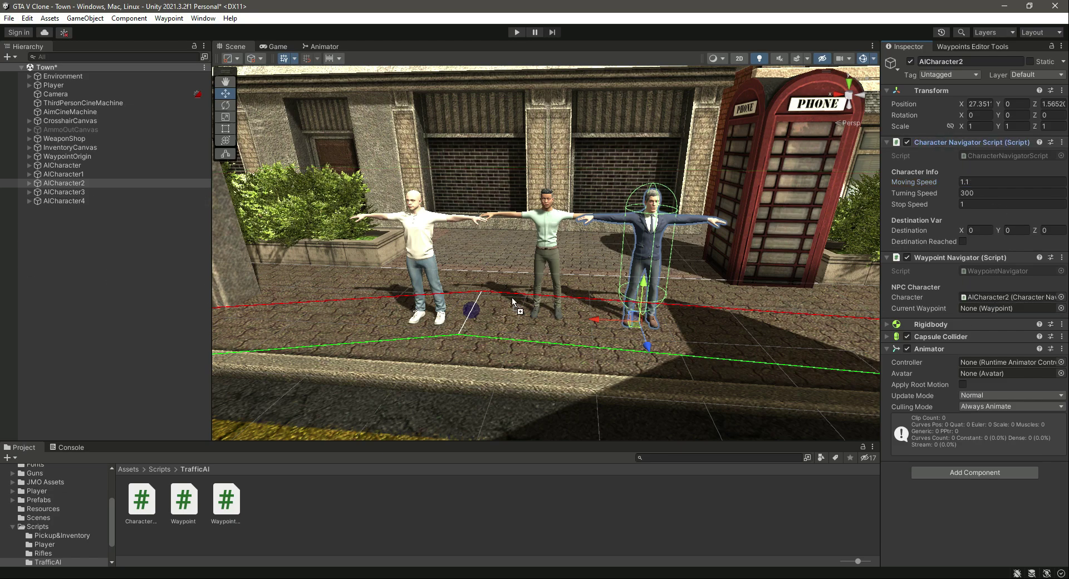
# Move AICharacter2 along the pavement to about X 26.91 and assign Waypoint 3 as its Current Waypoint
pyautogui.moveTo(566, 329); pyautogui.dragTo(643, 293, button='right')
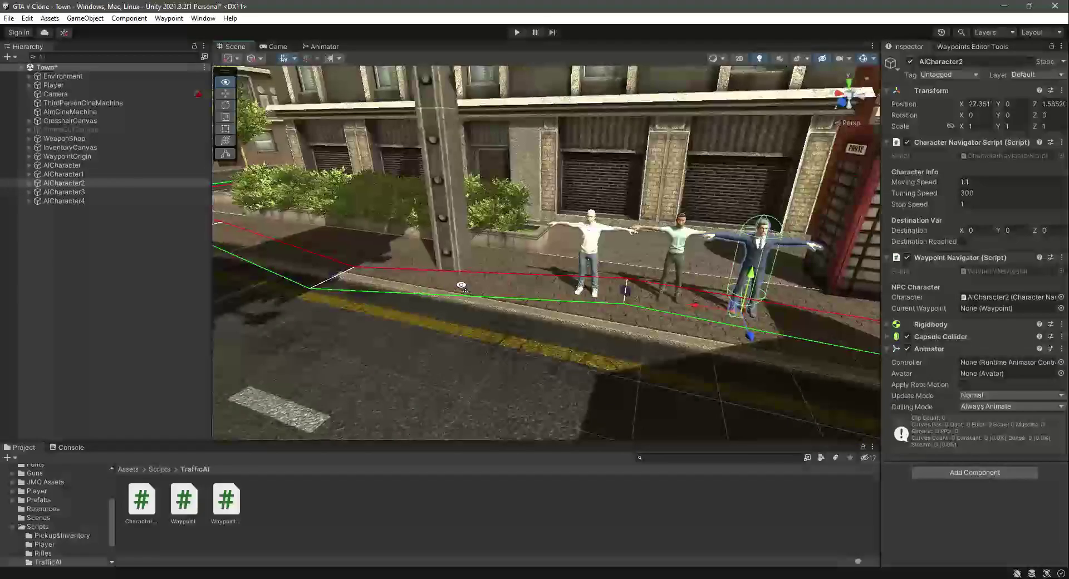
pyautogui.moveTo(693, 305); pyautogui.dragTo(724, 308)
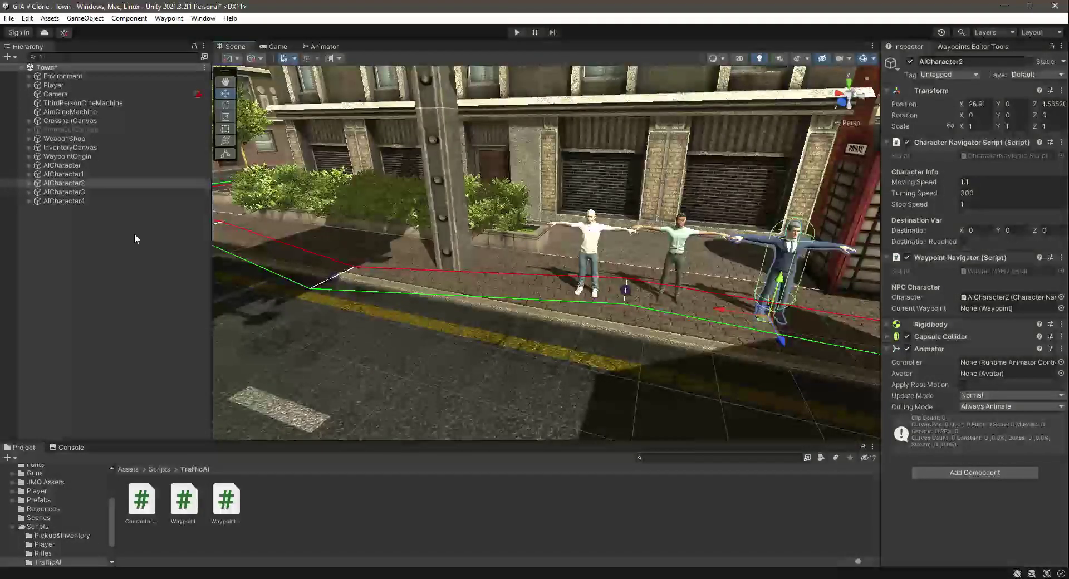
pyautogui.click(30, 157)
pyautogui.click(73, 175)
pyautogui.click(73, 183)
pyautogui.click(76, 192)
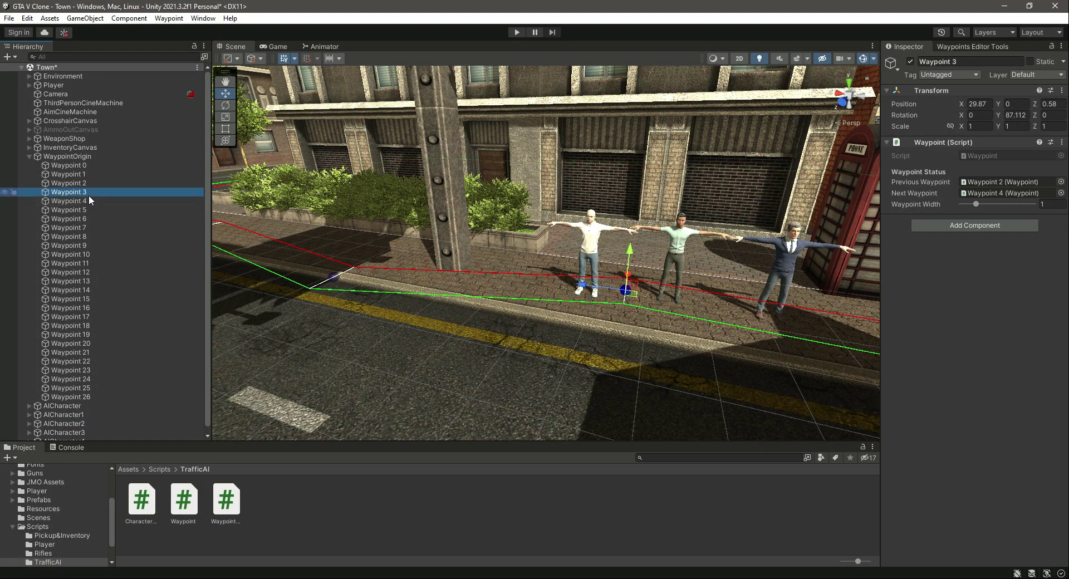
pyautogui.scroll(-1, 105, 300)
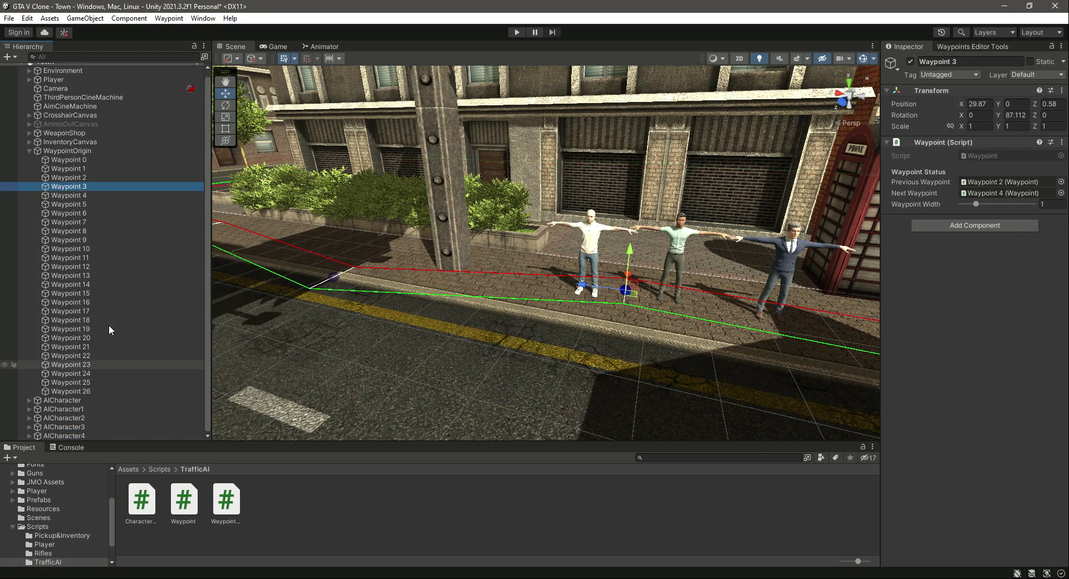
pyautogui.click(103, 416)
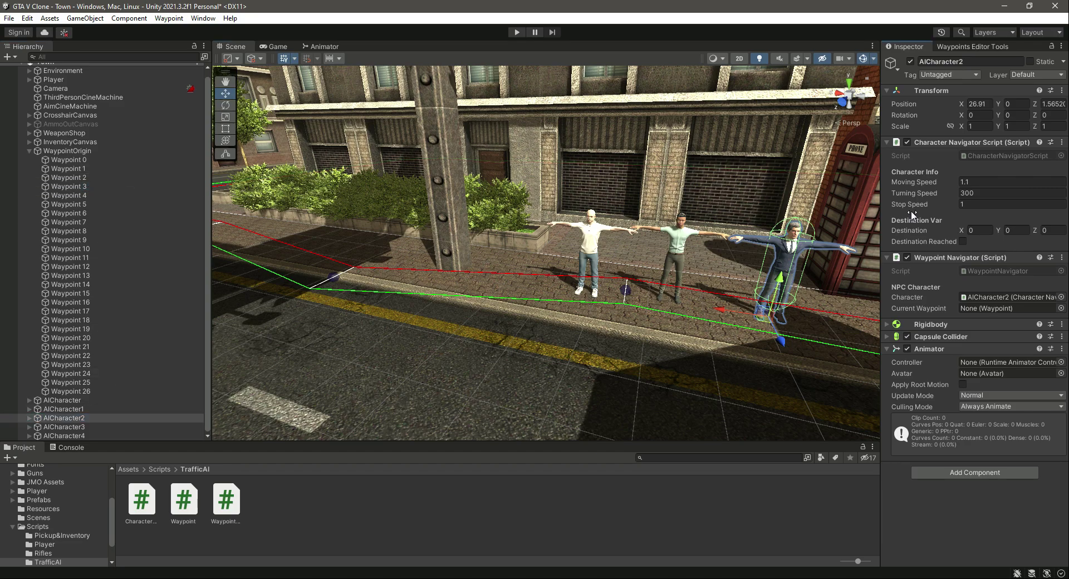
pyautogui.click(993, 308)
pyautogui.moveTo(993, 309); pyautogui.dragTo(991, 307)
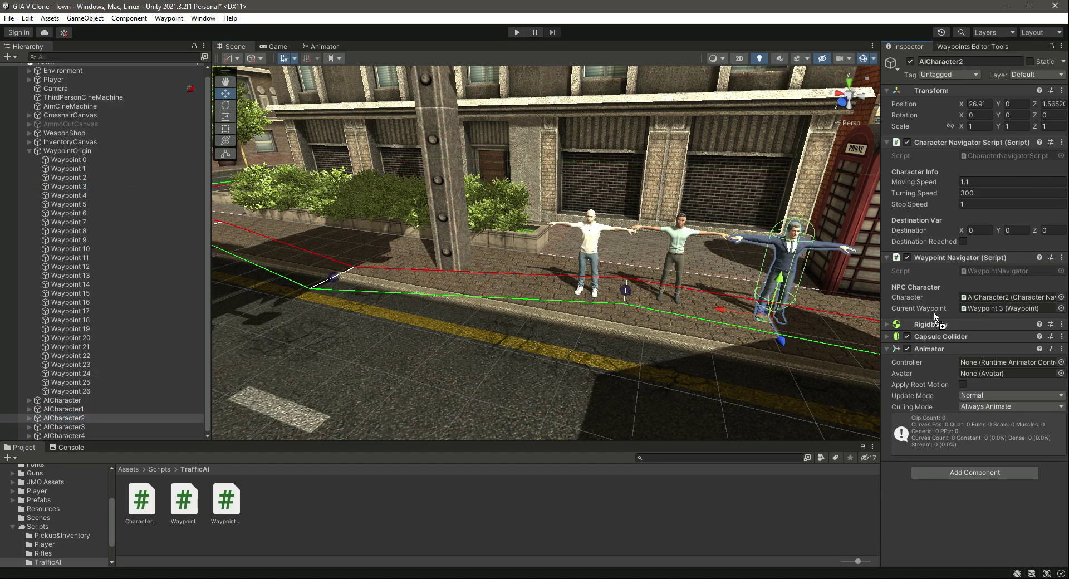
pyautogui.click(29, 151)
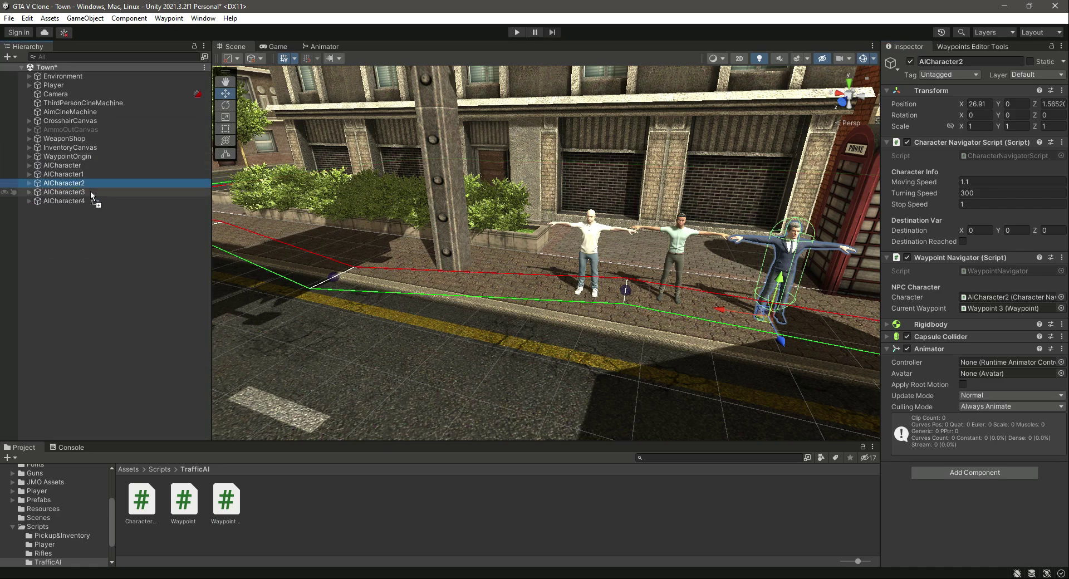
# Set AICharacter3's Moving Speed to 1.4 and assign its own Character Navigator Script as the Waypoint Navigator's Character
pyautogui.click(90, 192)
pyautogui.click(971, 182)
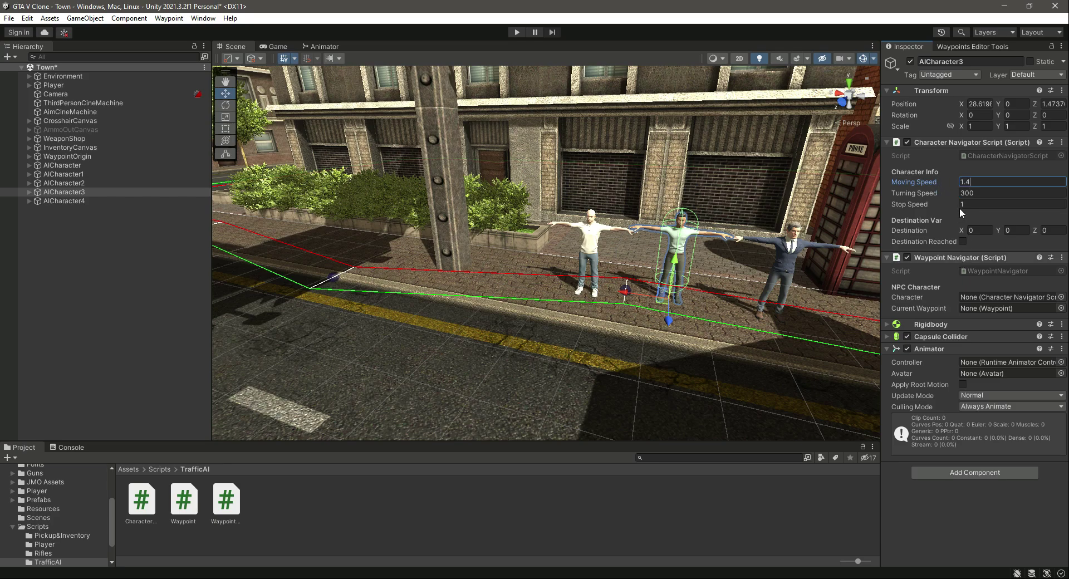
pyautogui.moveTo(941, 142); pyautogui.dragTo(995, 300)
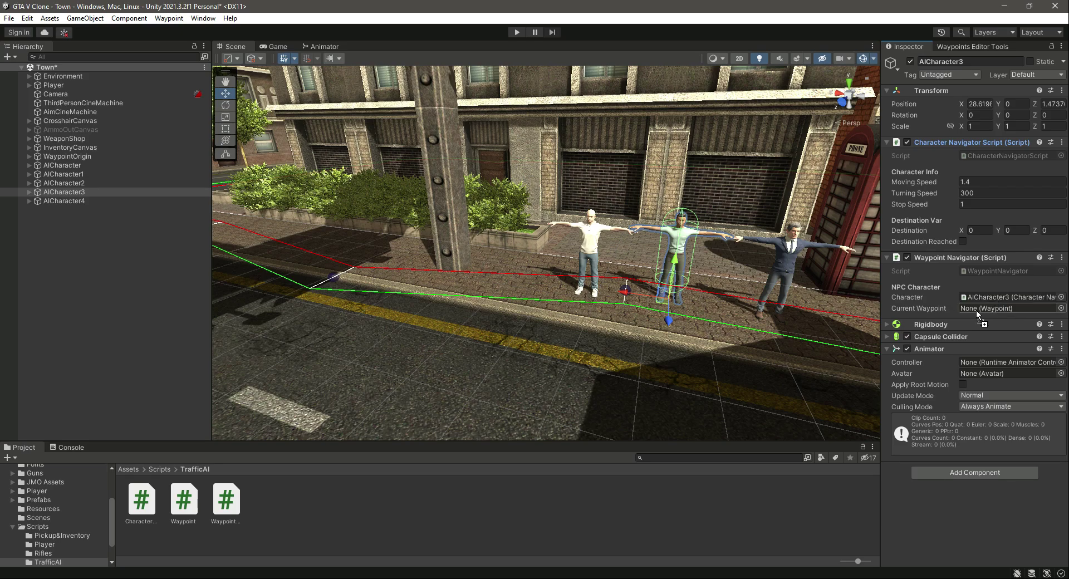
# Move AICharacter3 across the road to about X 29.73, Z 13.51 and assign Waypoint 3 as its Current Waypoint
pyautogui.moveTo(727, 285); pyautogui.dragTo(737, 310, button='right')
pyautogui.scroll(-5, 731, 303)
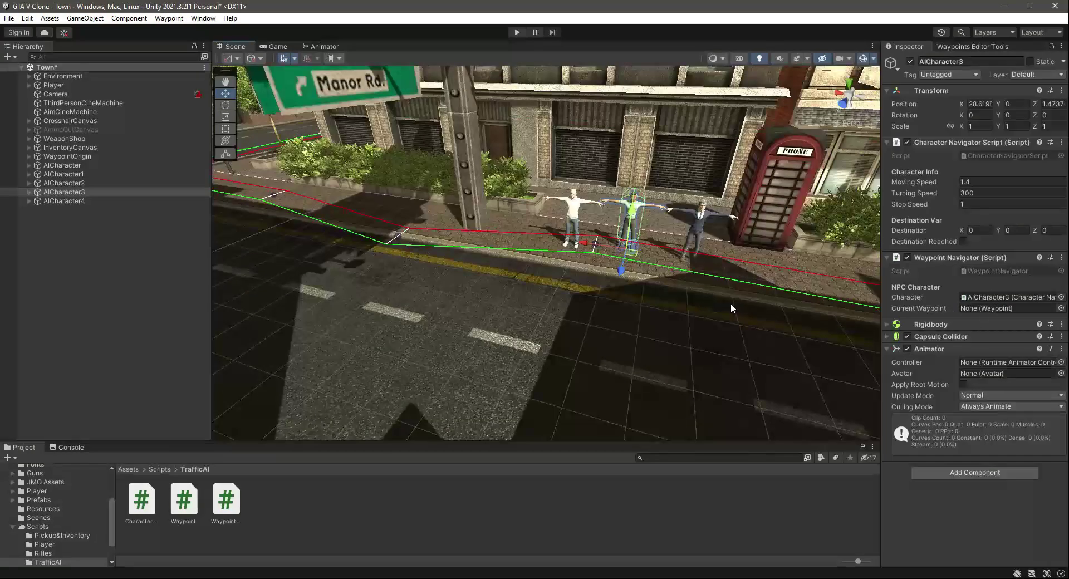
pyautogui.moveTo(600, 277); pyautogui.dragTo(402, 371)
pyautogui.keyDown('alt'); pyautogui.moveTo(583, 341); pyautogui.dragTo(389, 416); pyautogui.keyUp('alt')
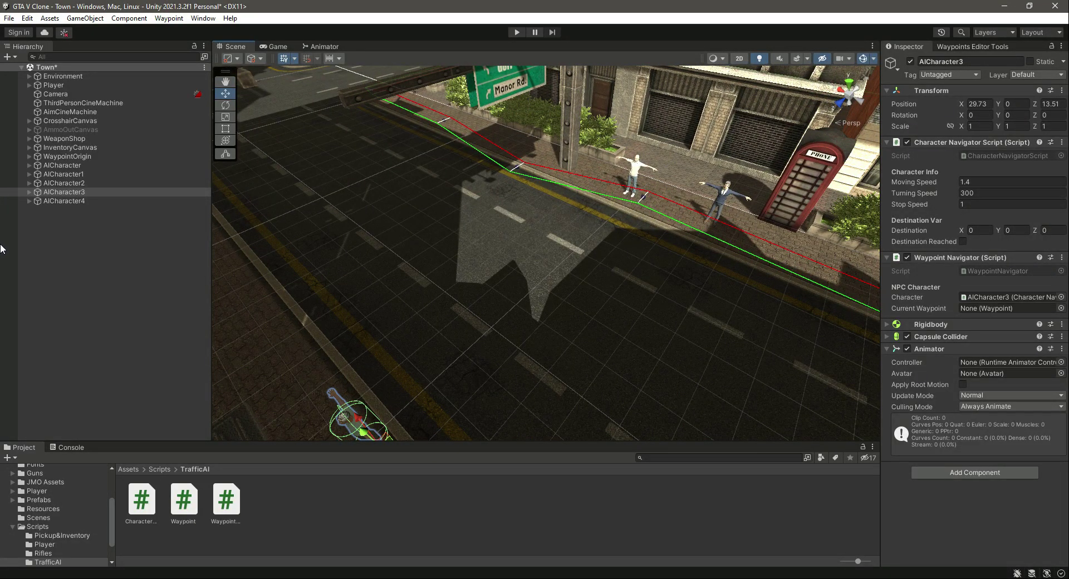
pyautogui.click(29, 157)
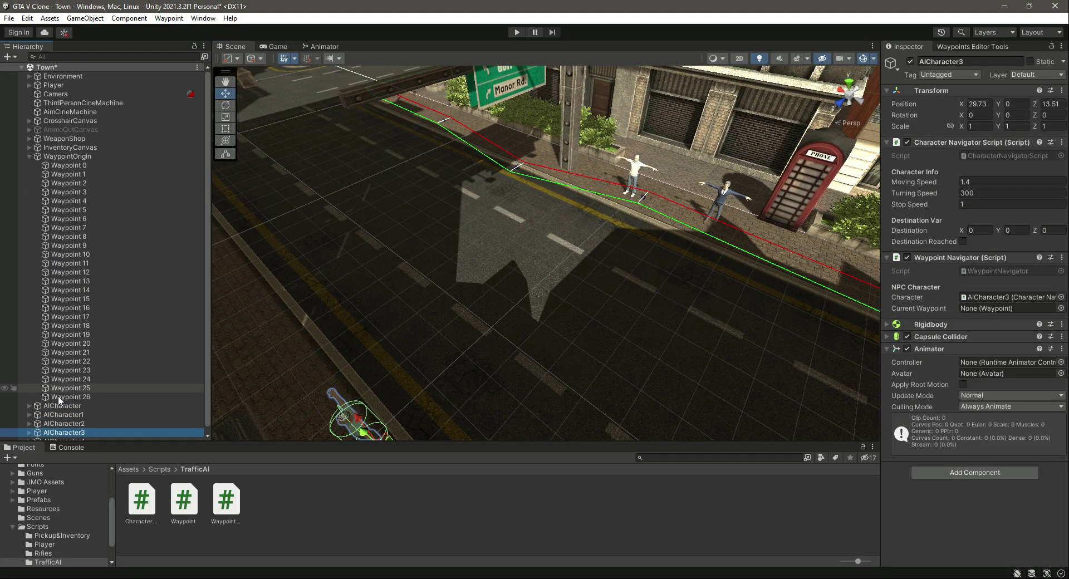
pyautogui.moveTo(84, 194); pyautogui.dragTo(1000, 310)
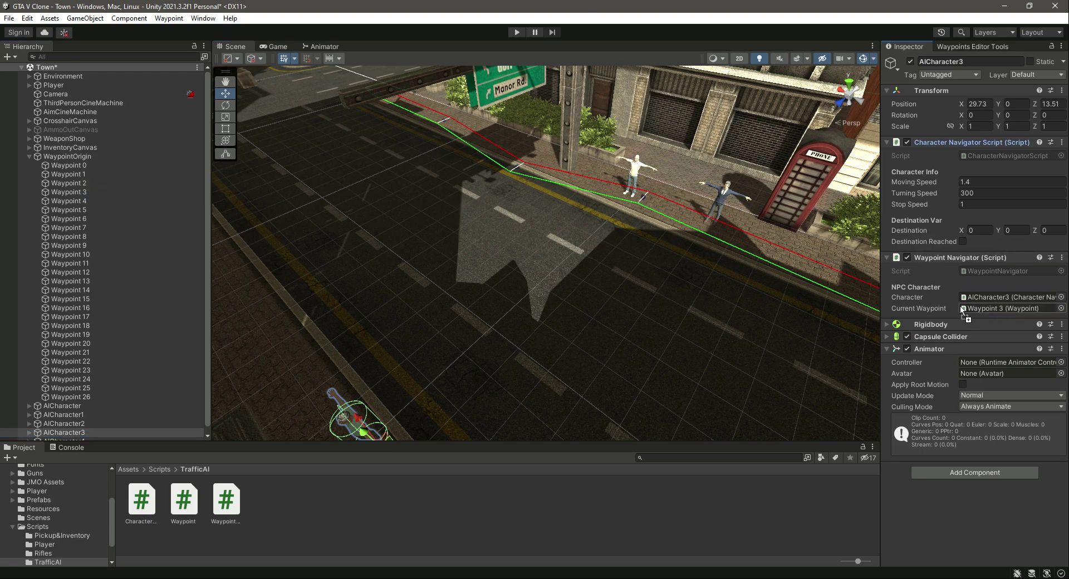
# Set AICharacter4's Moving Speed to 0.9 and assign its own Character Navigator Script as the Waypoint Navigator's Character
pyautogui.click(29, 157)
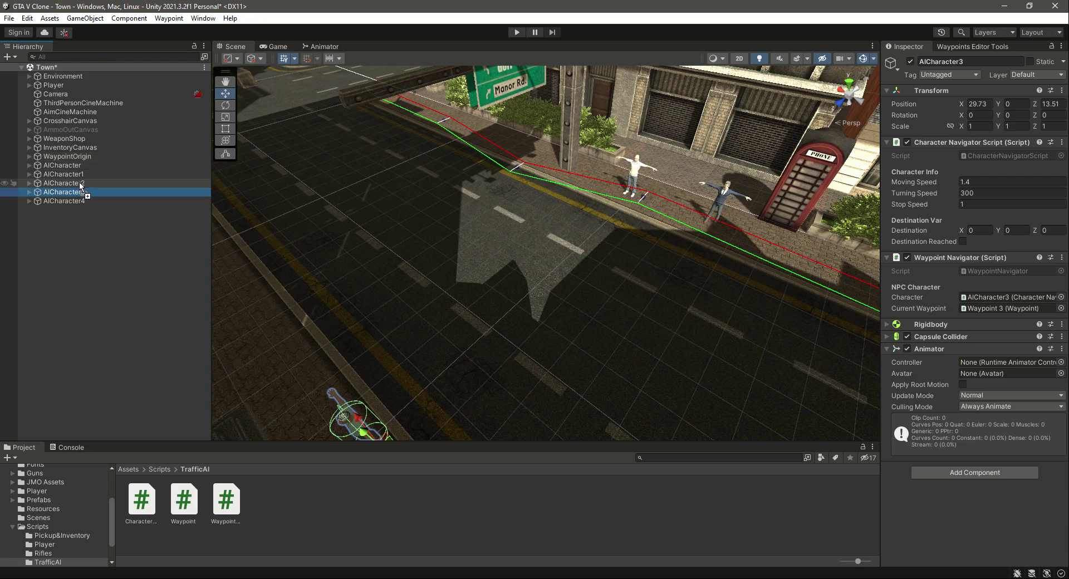
pyautogui.click(83, 201)
pyautogui.moveTo(97, 241); pyautogui.dragTo(225, 204)
pyautogui.scroll(3, 665, 177)
pyautogui.moveTo(649, 179); pyautogui.dragTo(709, 133, button='right')
pyautogui.click(975, 181)
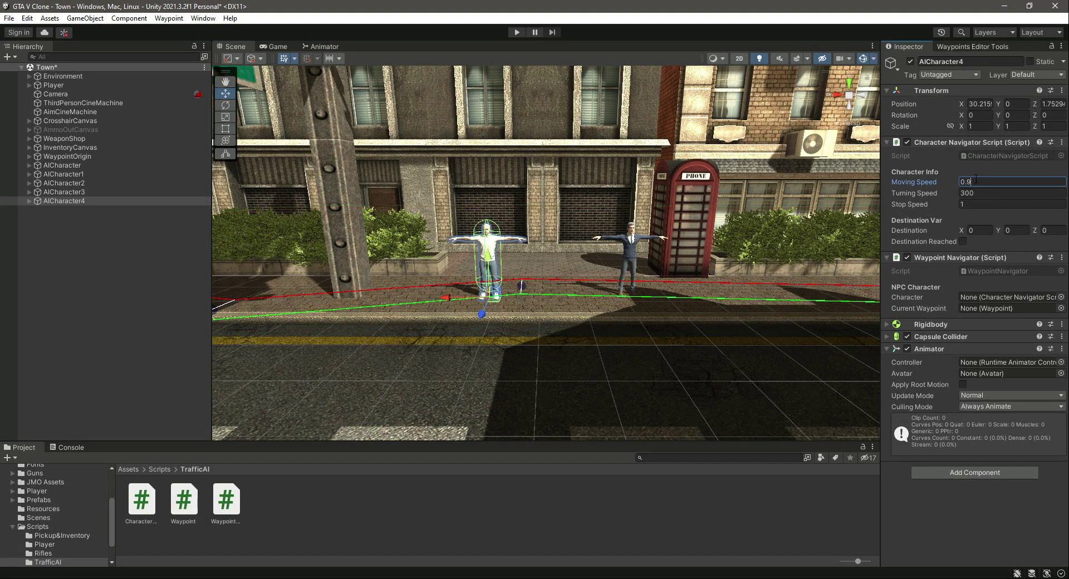
pyautogui.moveTo(933, 141); pyautogui.dragTo(1004, 294)
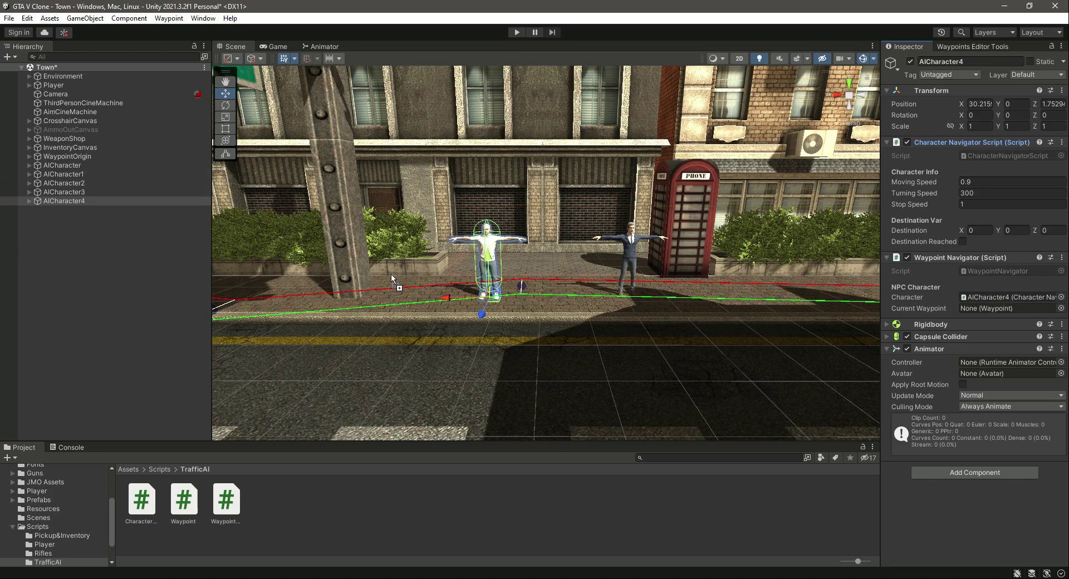
# Assign Waypoint 4 as AICharacter4's Current Waypoint and locate that waypoint on the pavement
pyautogui.keyDown('alt'); pyautogui.moveTo(396, 282); pyautogui.dragTo(353, 320); pyautogui.keyUp('alt')
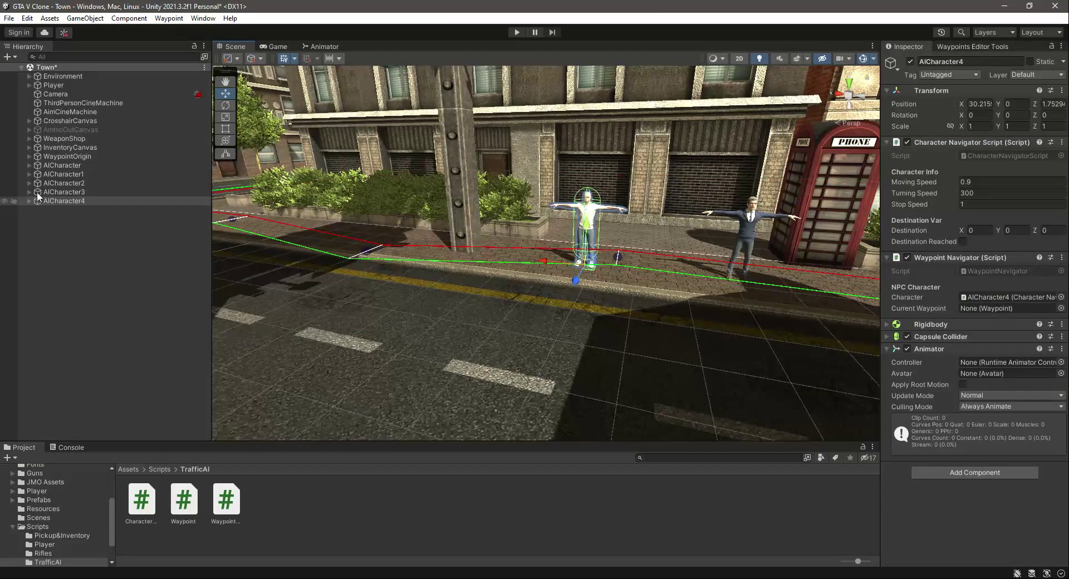
pyautogui.click(29, 156)
pyautogui.moveTo(75, 204); pyautogui.dragTo(999, 313)
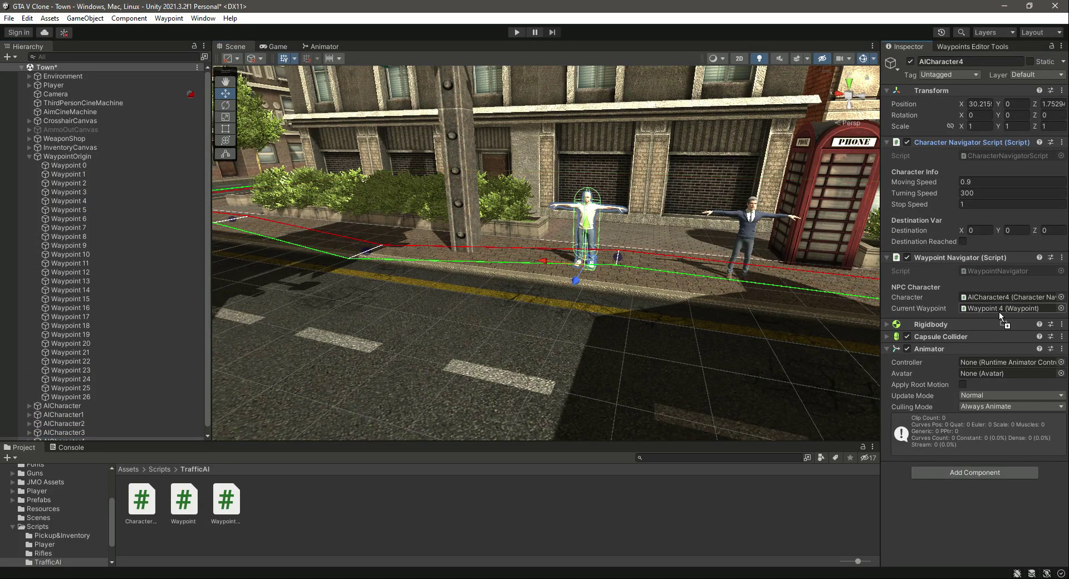
pyautogui.click(89, 201)
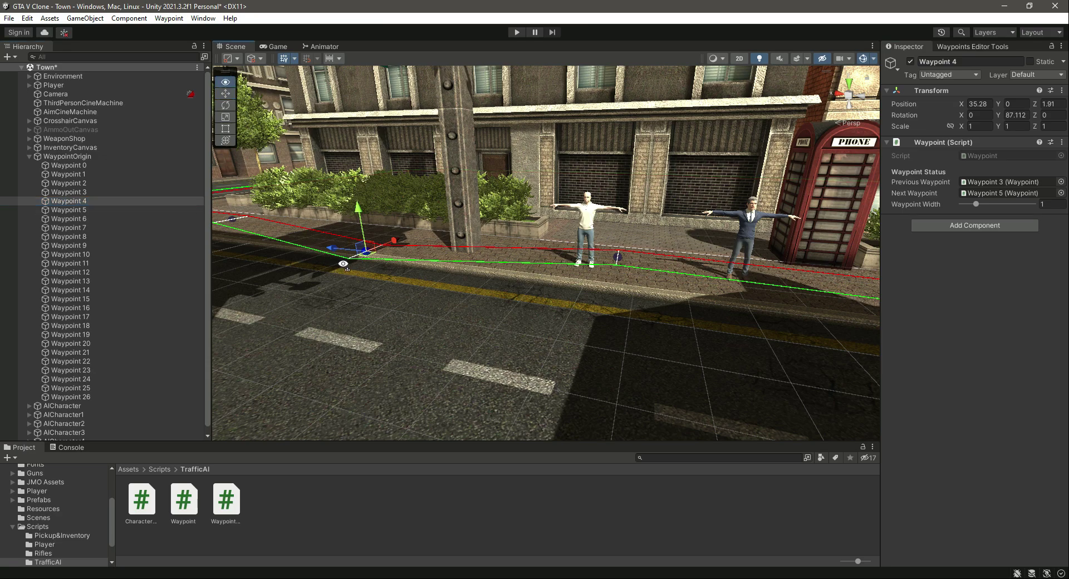
pyautogui.keyDown('alt'); pyautogui.moveTo(343, 263); pyautogui.dragTo(392, 259); pyautogui.keyUp('alt')
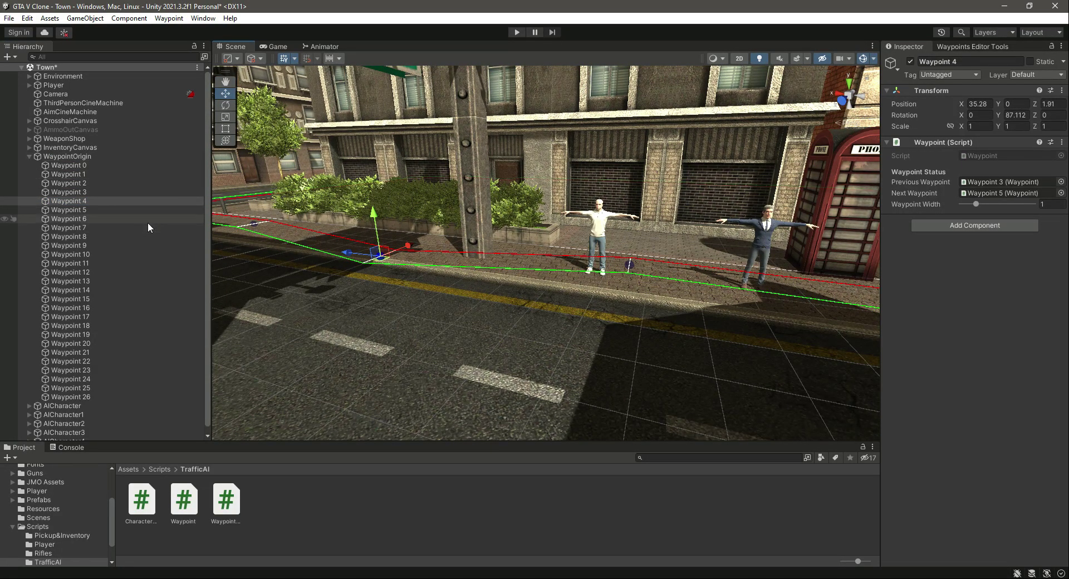
# Move AICharacter4 off the pavement onto the road to about X 32.25, Z 4.32 and save the Town scene
pyautogui.click(29, 157)
pyautogui.click(81, 191)
pyautogui.click(83, 200)
pyautogui.moveTo(556, 266); pyautogui.dragTo(428, 300)
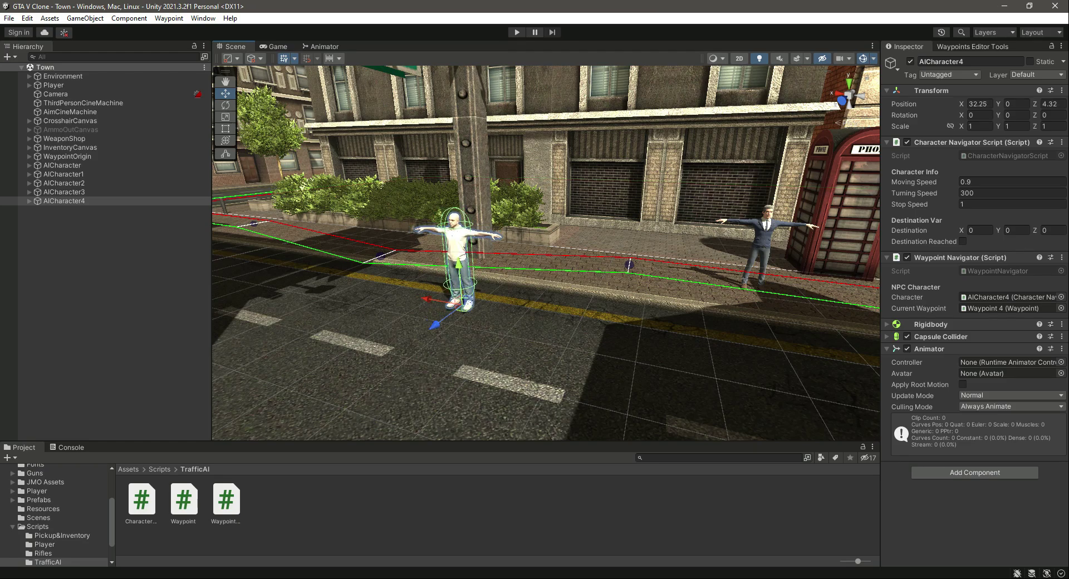
# Play-test the scene, running the player through the streets beside the AI pedestrians to check their waypoint following, and stop the game
pyautogui.click(514, 34)
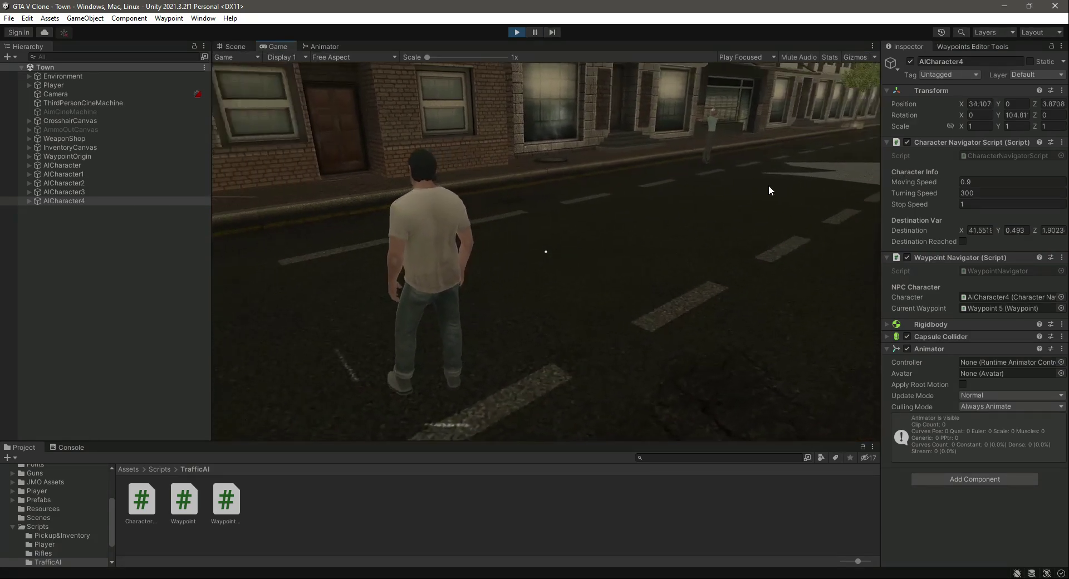
pyautogui.press('w')
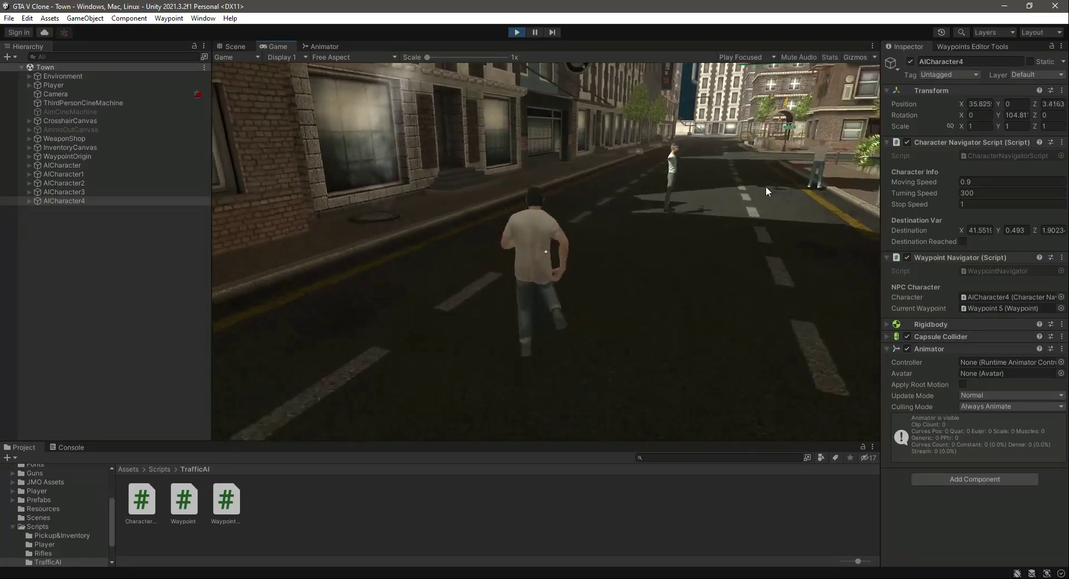
pyautogui.press('w')
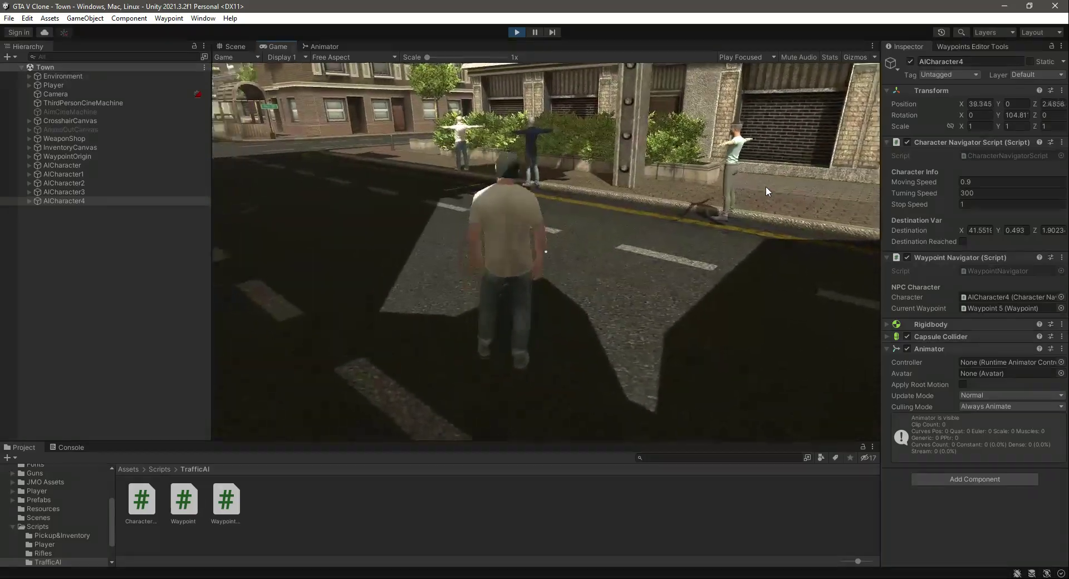
pyautogui.press('w')
pyautogui.press('s')
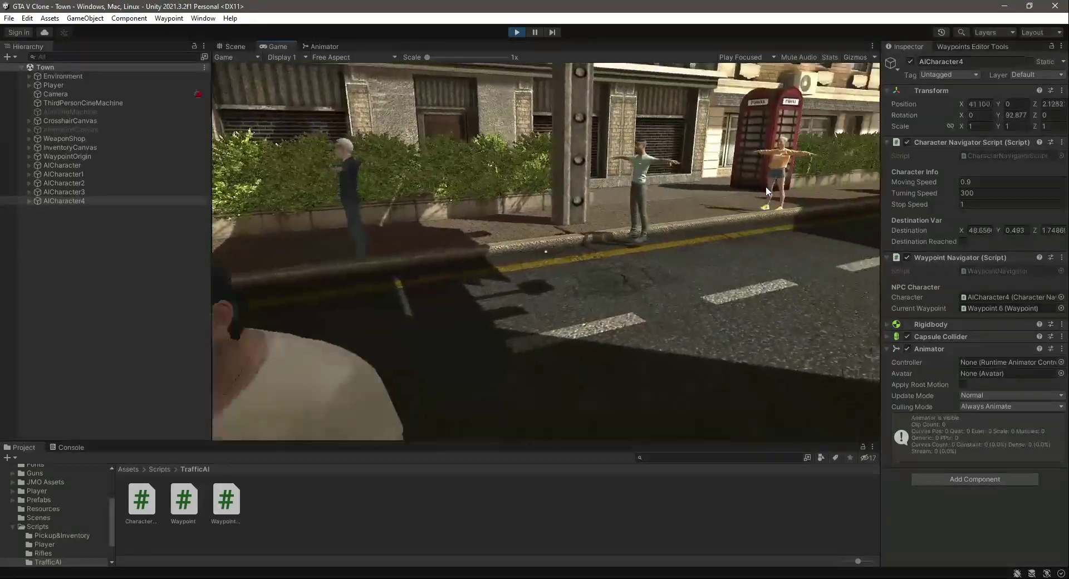
pyautogui.press('d')
pyautogui.press('w')
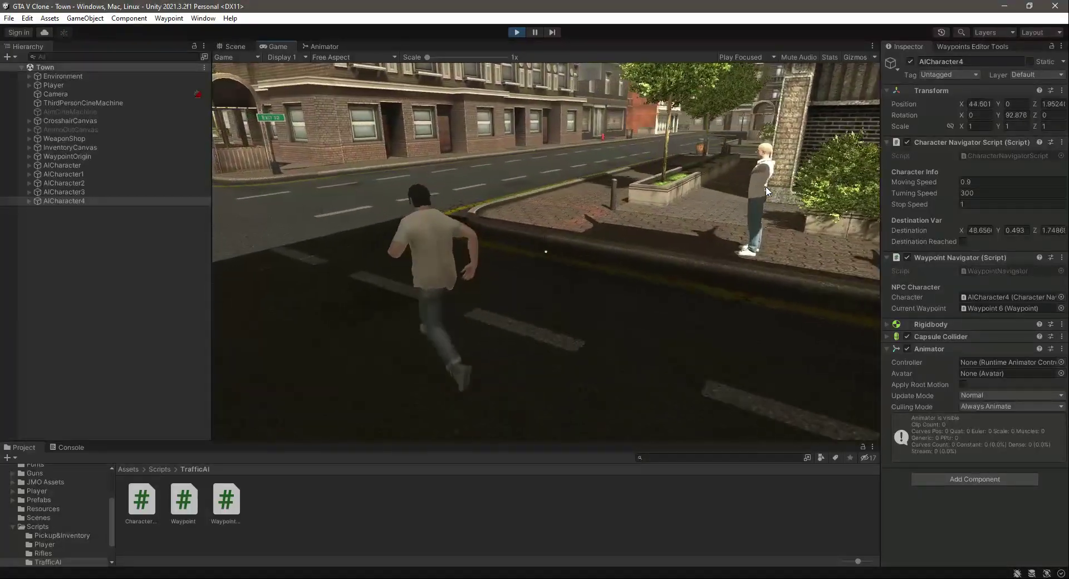
pyautogui.press('s')
pyautogui.press('w')
pyautogui.press('w')
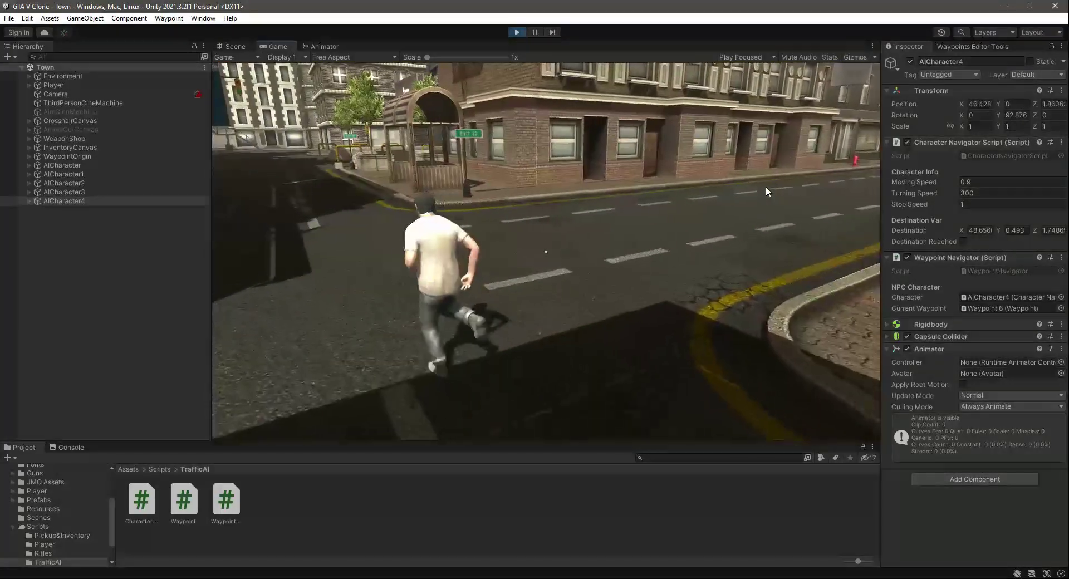
pyautogui.press('w')
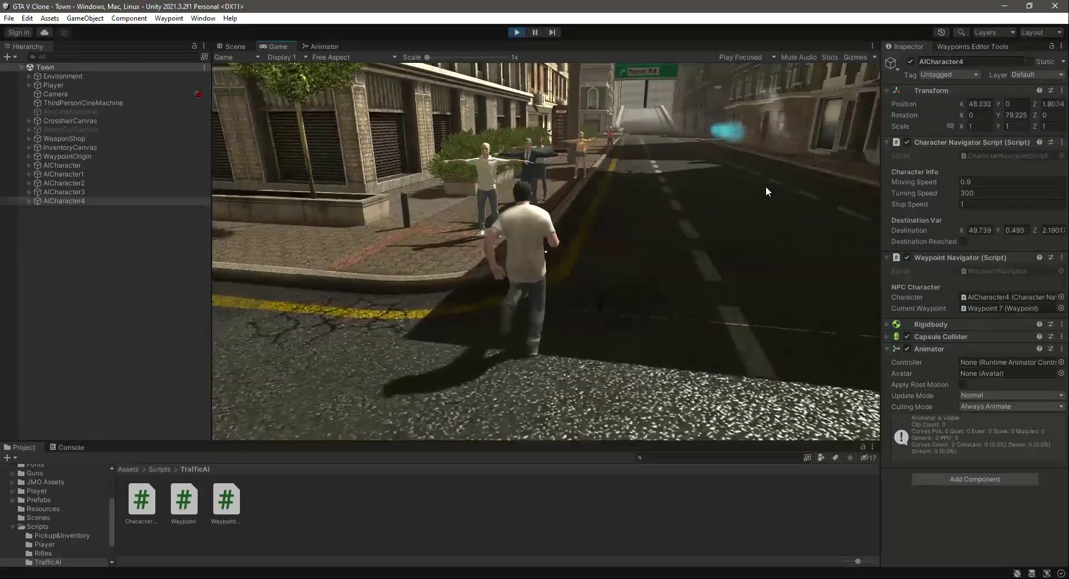
pyautogui.press('w')
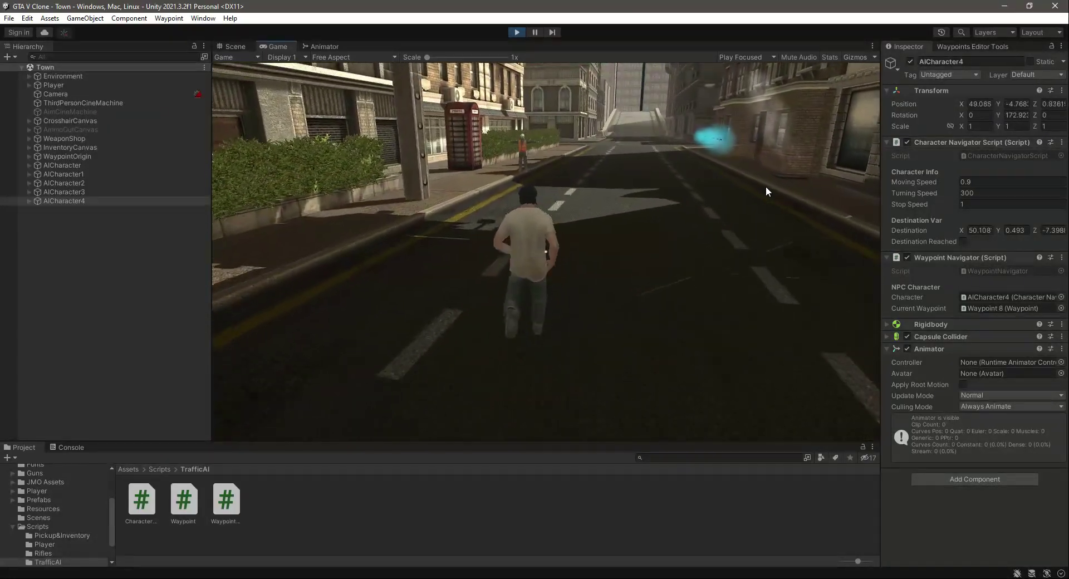
pyautogui.press('w')
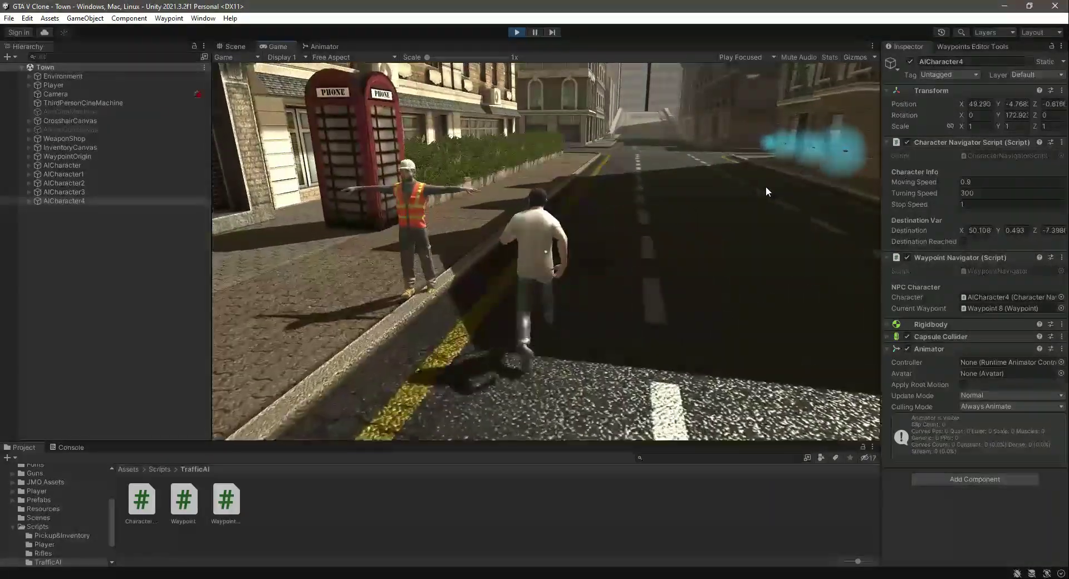
pyautogui.press('w')
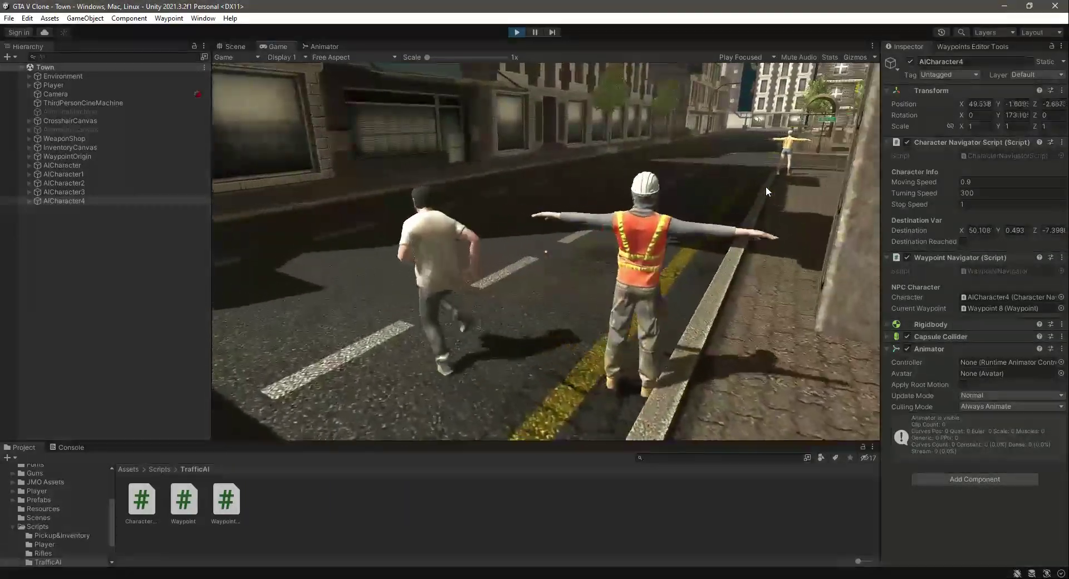
pyautogui.press('w')
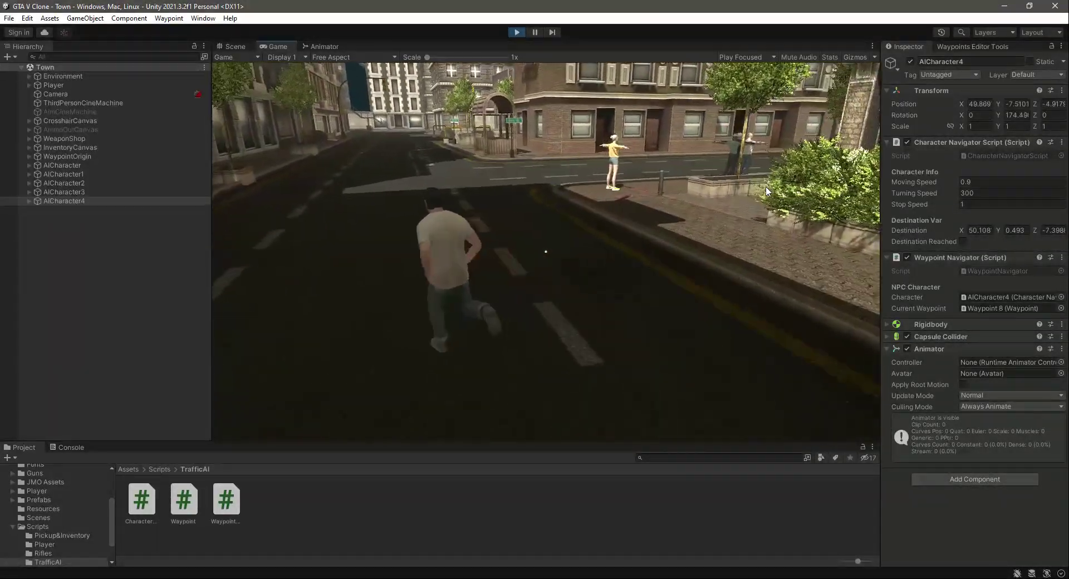
pyautogui.press('w')
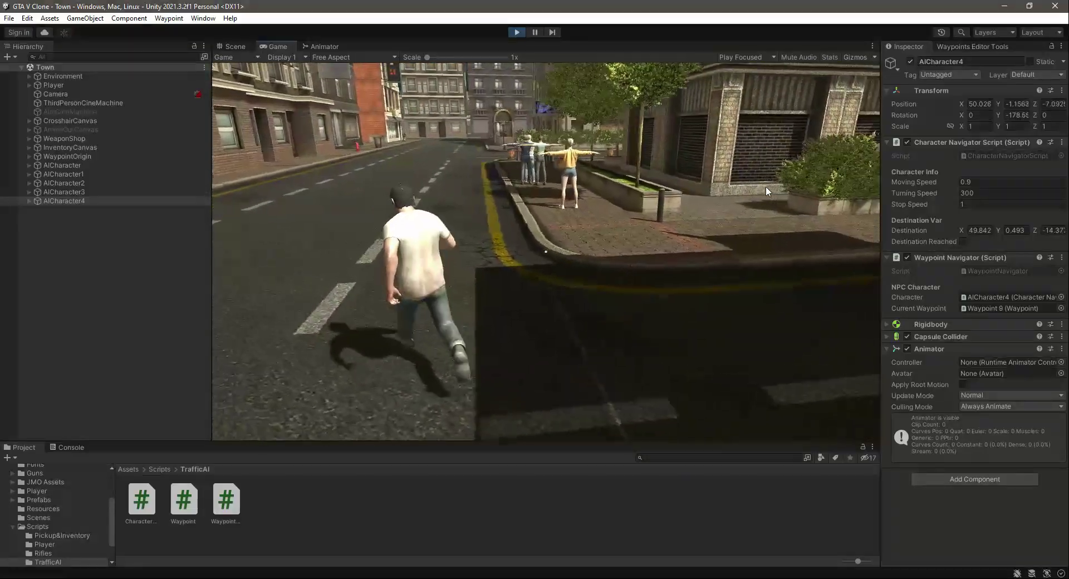
pyautogui.press('w')
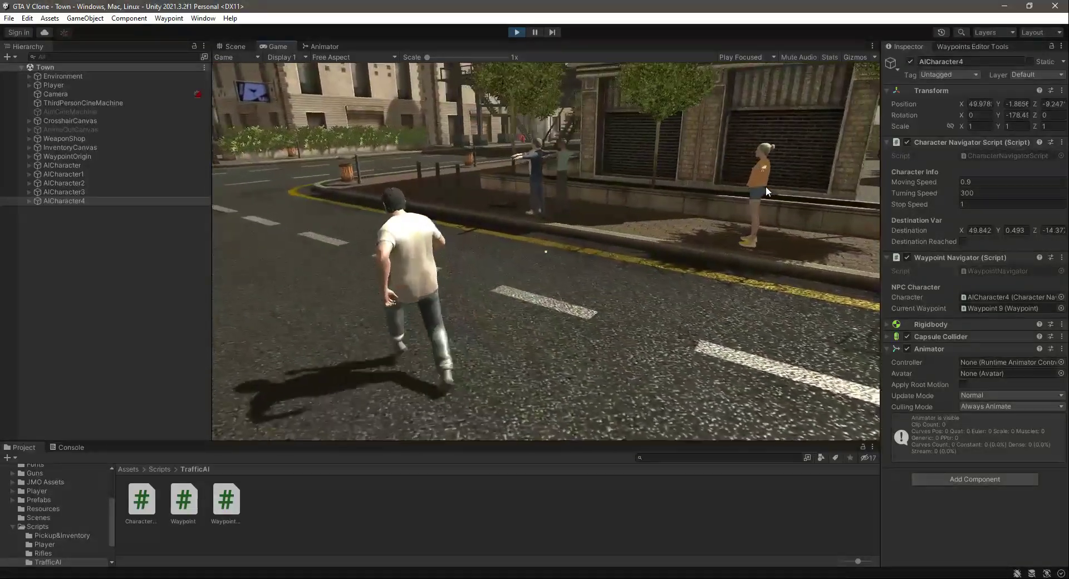
pyautogui.press('w')
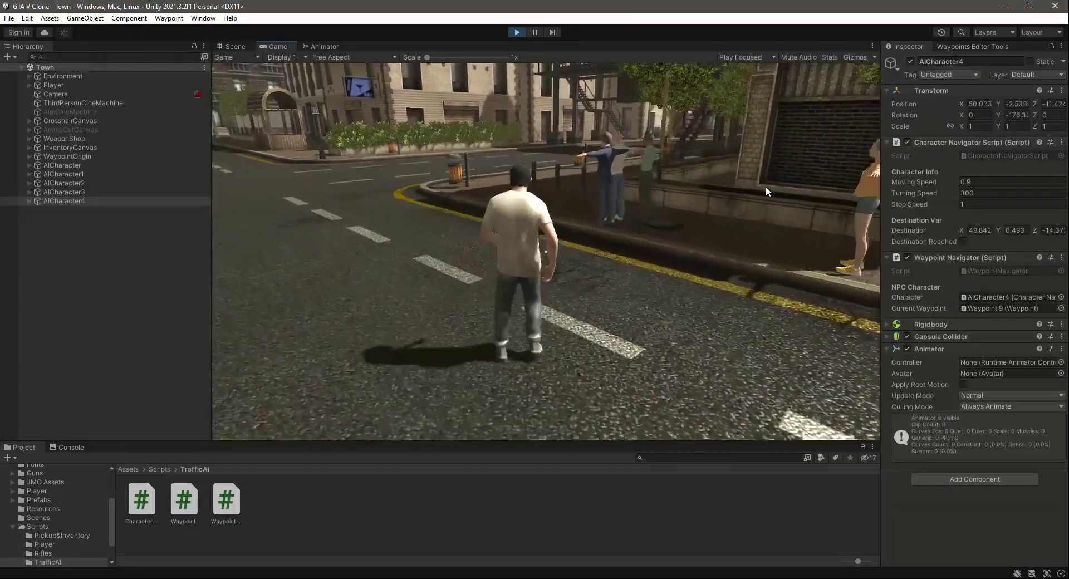
pyautogui.press('w')
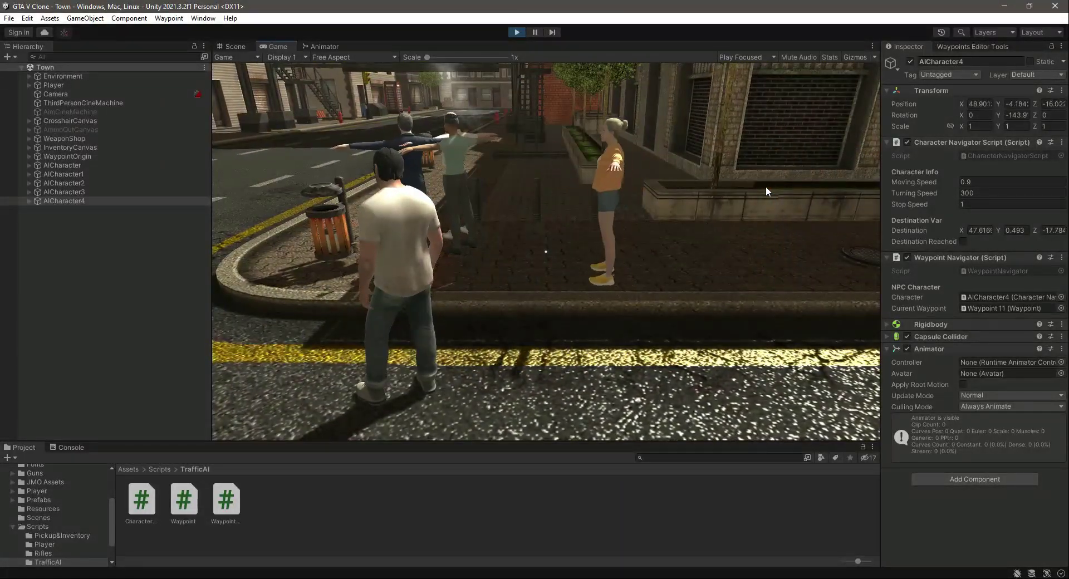
pyautogui.press('w')
pyautogui.press('w')
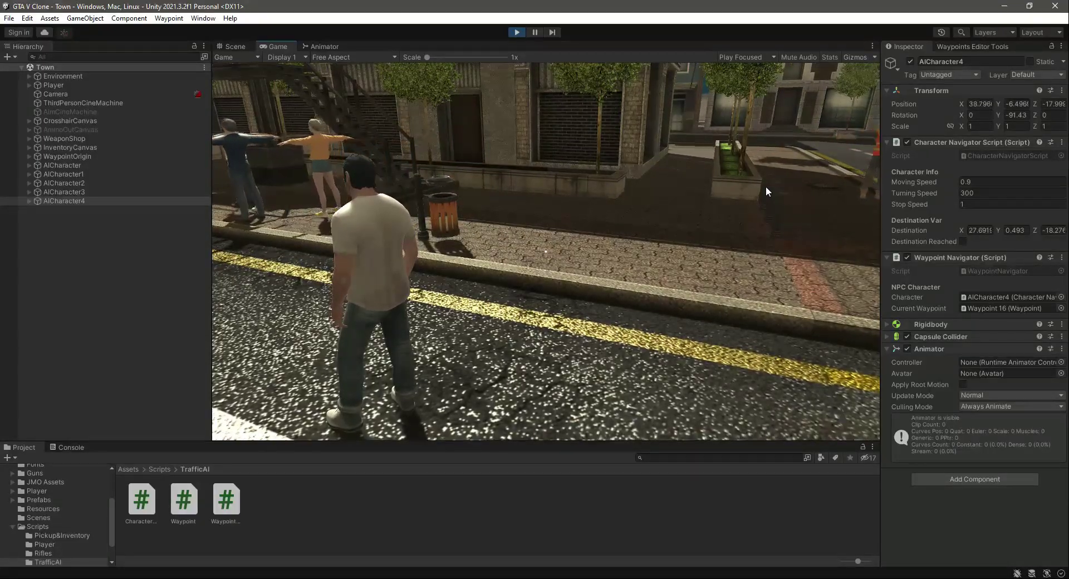
pyautogui.press('w')
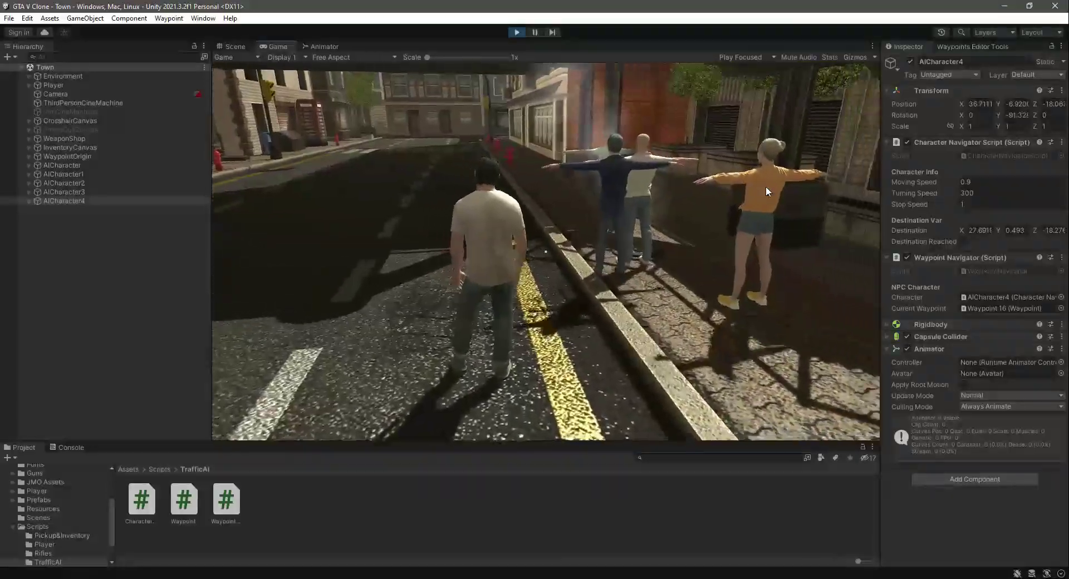
pyautogui.press('w')
pyautogui.press('w')
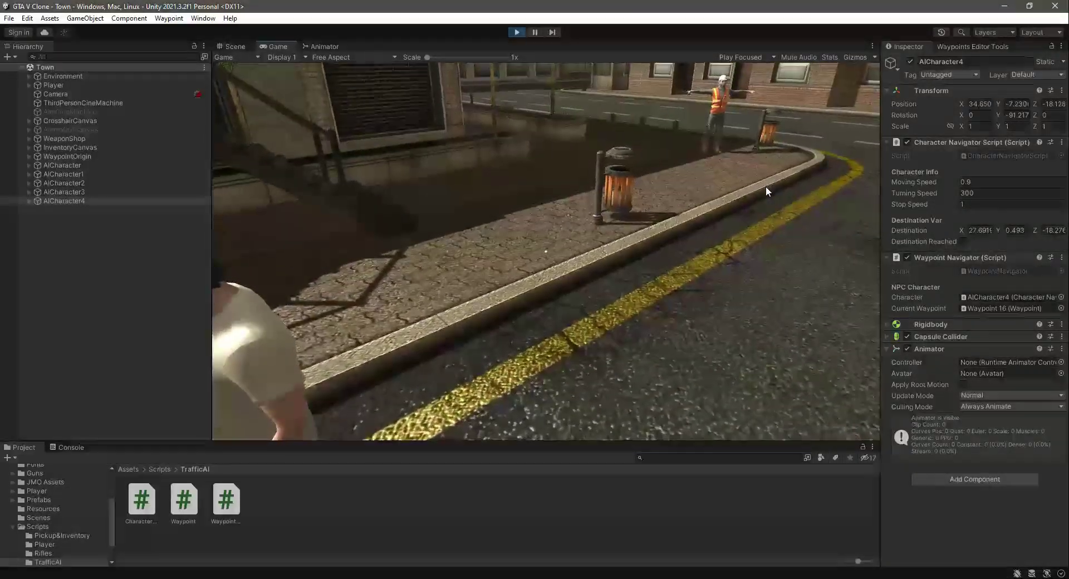
pyautogui.press('w')
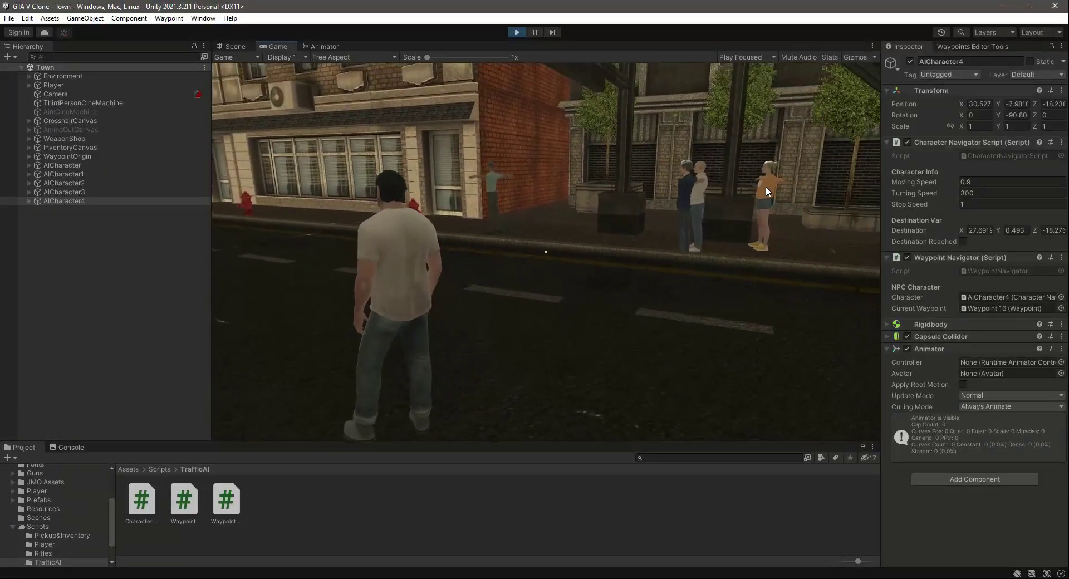
pyautogui.press('w')
pyautogui.press('w')
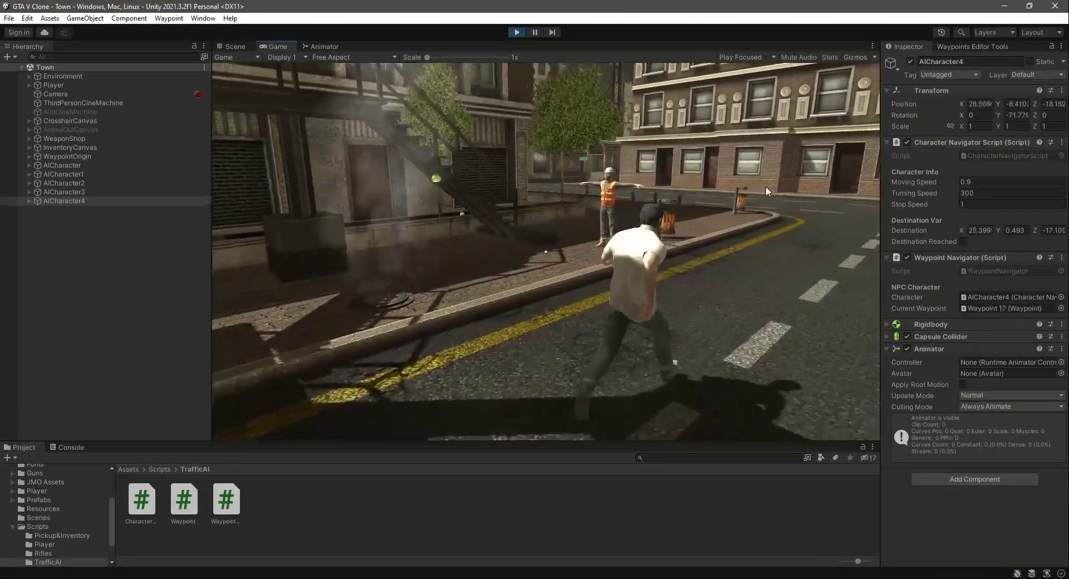
pyautogui.press('w')
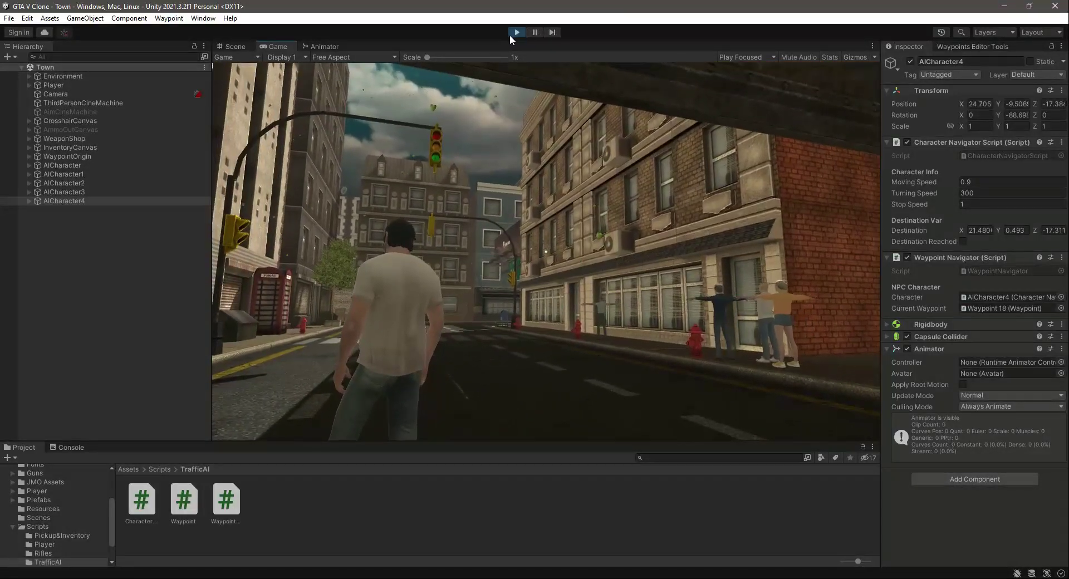
pyautogui.click(516, 33)
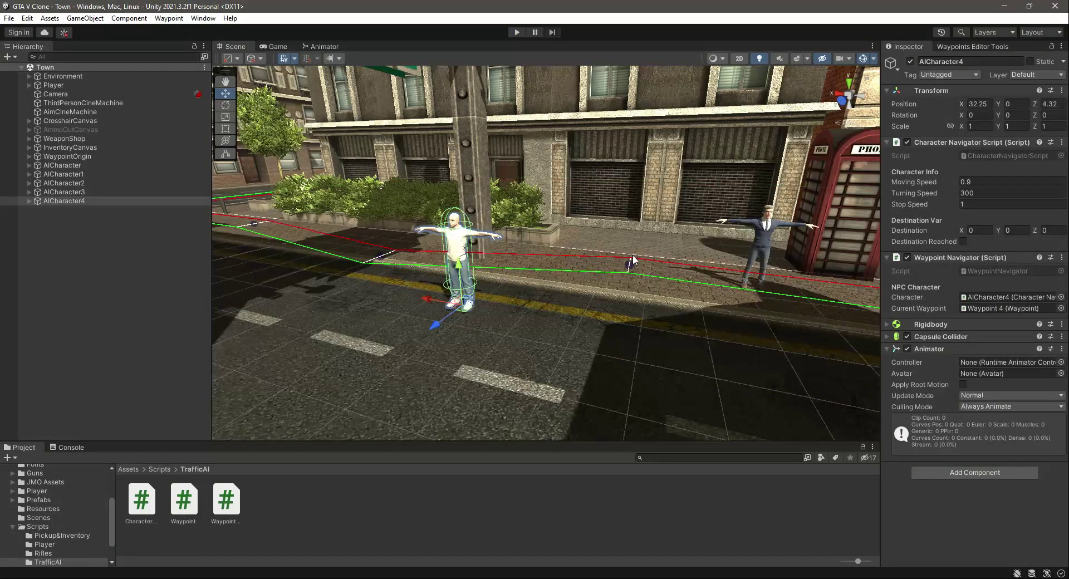
pyautogui.moveTo(568, 249); pyautogui.dragTo(743, 284, button='right')
pyautogui.press('s')
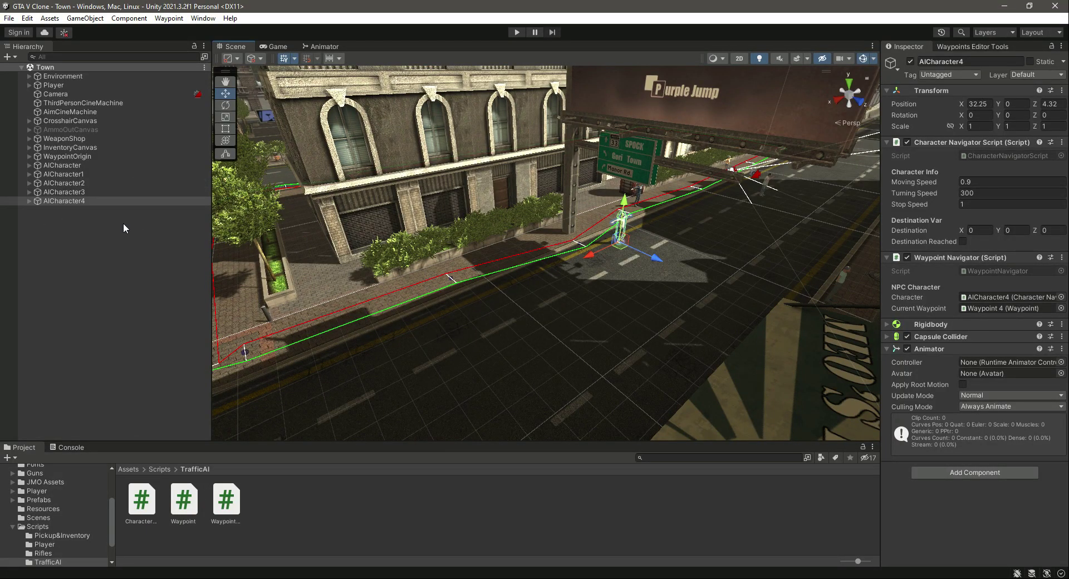
pyautogui.moveTo(398, 242); pyautogui.dragTo(725, 346, button='right')
pyautogui.press('Right')
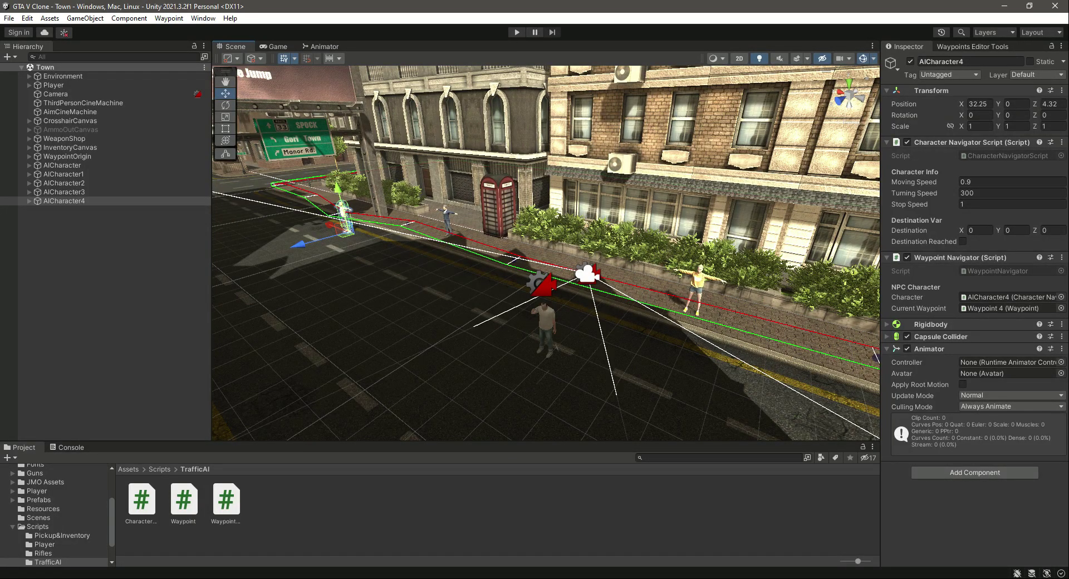